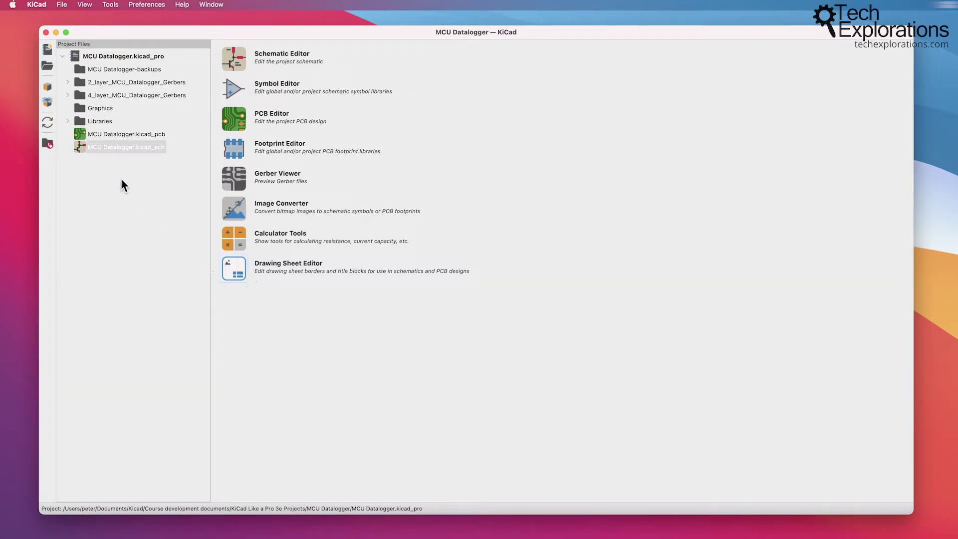
# Step: Alternate between selecting the board and schematic files in the project tree
pyautogui.click(144, 135)
pyautogui.click(141, 147)
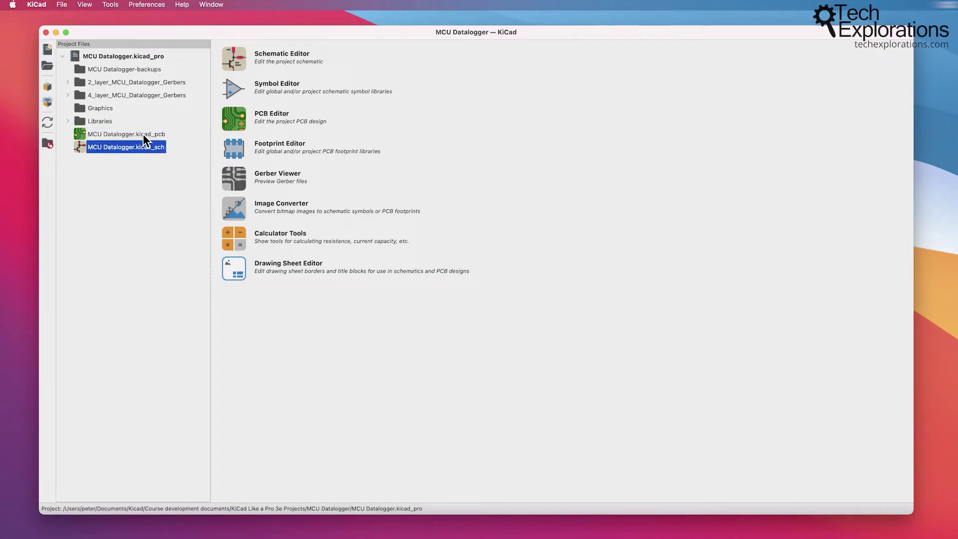
pyautogui.click(143, 135)
pyautogui.click(141, 145)
pyautogui.click(150, 136)
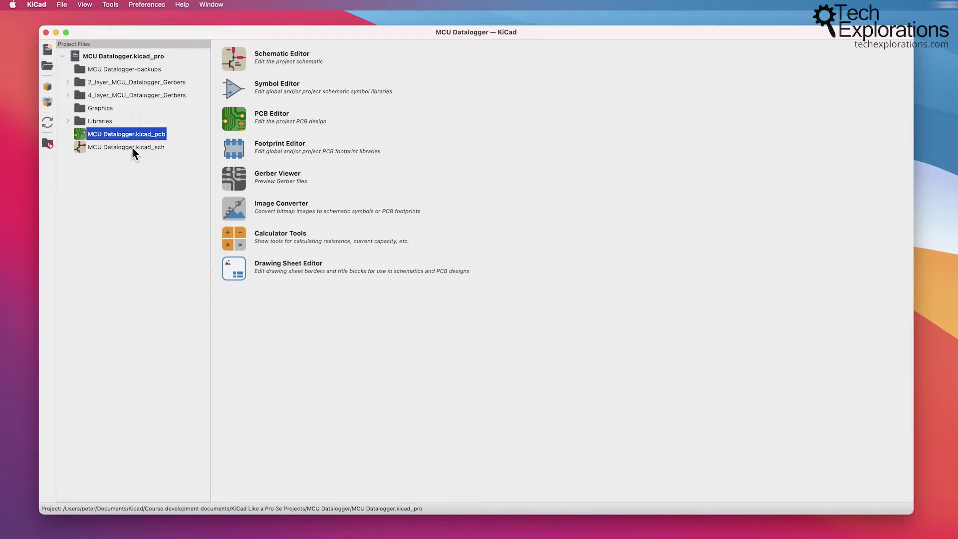
# Step: Browse the list of suite tools and dismiss it without choosing one
pyautogui.click(111, 5)
pyautogui.click(111, 5)
pyautogui.click(111, 5)
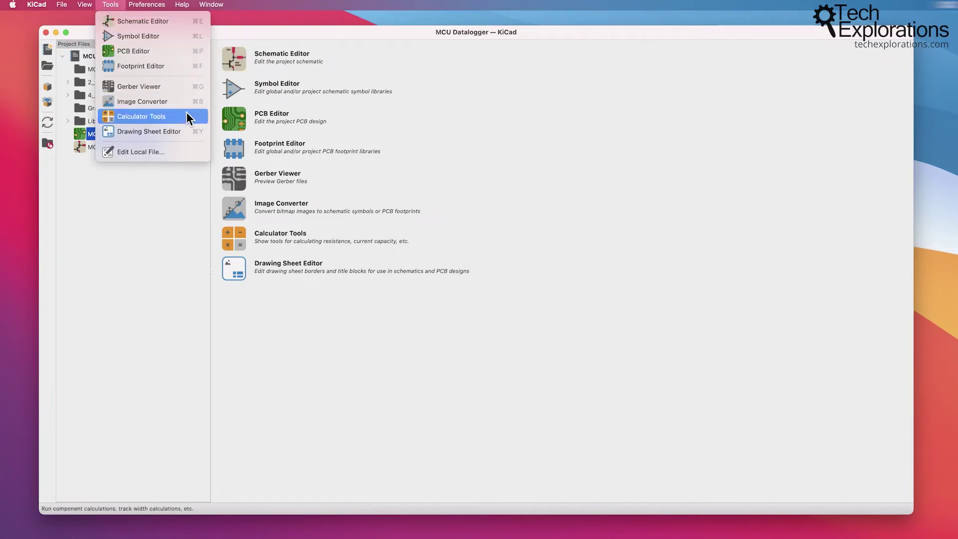
pyautogui.click(315, 356)
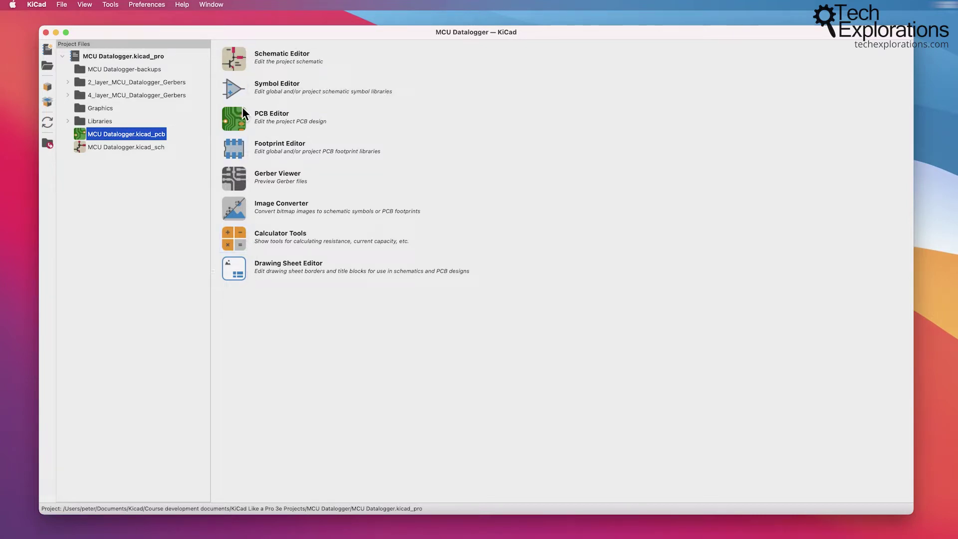
# Step: Open the MCU Datalogger schematic in Schematic Editor and widen its window to the screen edge
pyautogui.click(227, 59)
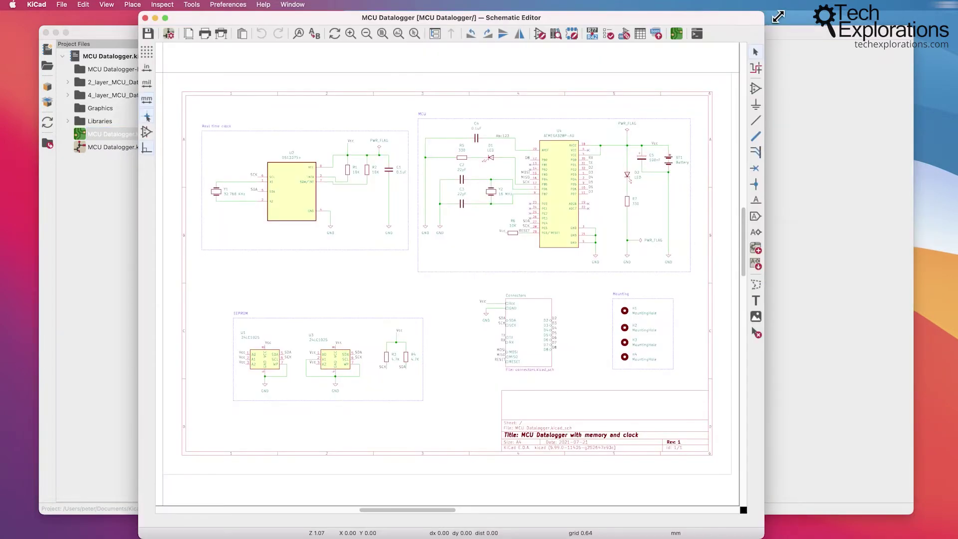
pyautogui.moveTo(779, 16); pyautogui.dragTo(941, 17)
pyautogui.scroll(2, 421, 145)
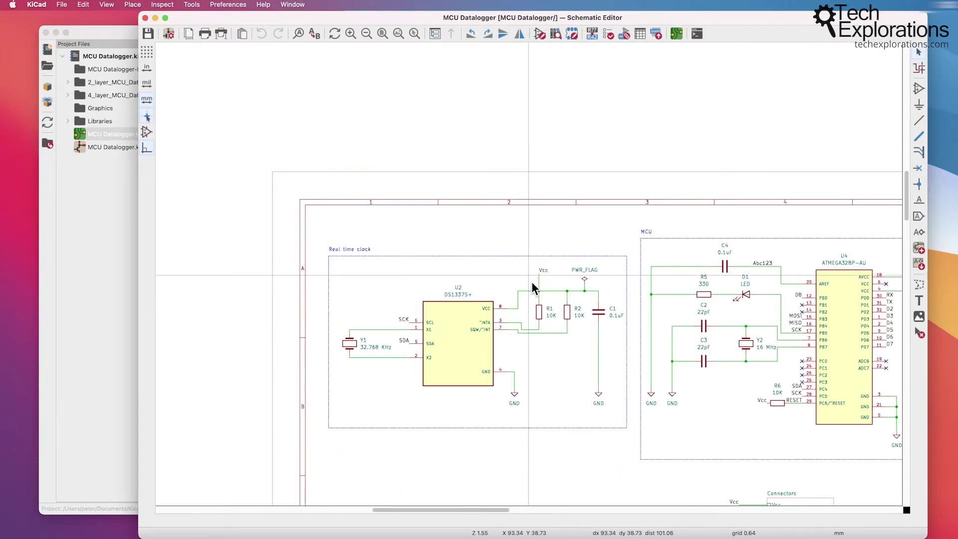
pyautogui.scroll(-1, 529, 273)
pyautogui.scroll(2, 529, 273)
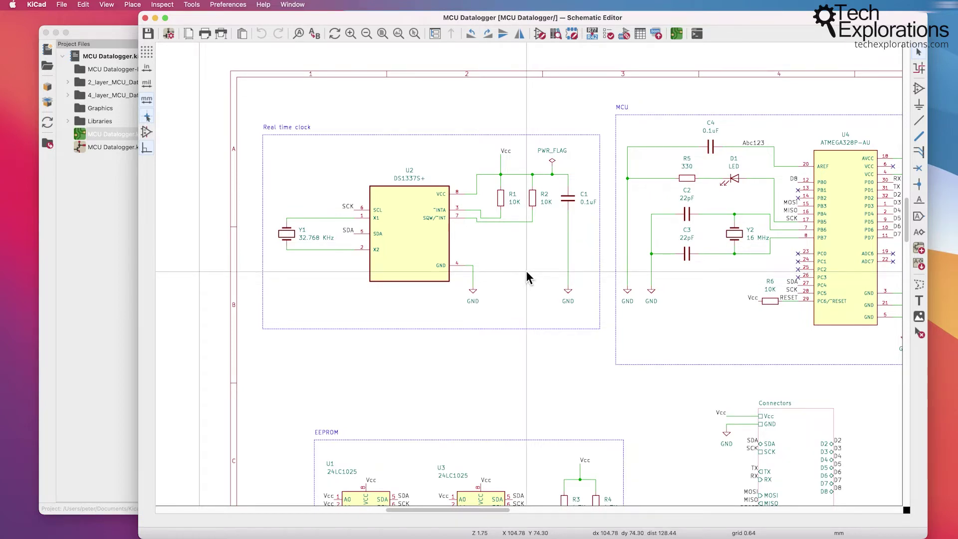
# Step: Pan across the schematic to reveal the MCU, connectors and mounting blocks
pyautogui.moveTo(526, 270); pyautogui.dragTo(473, 272, button='middle')
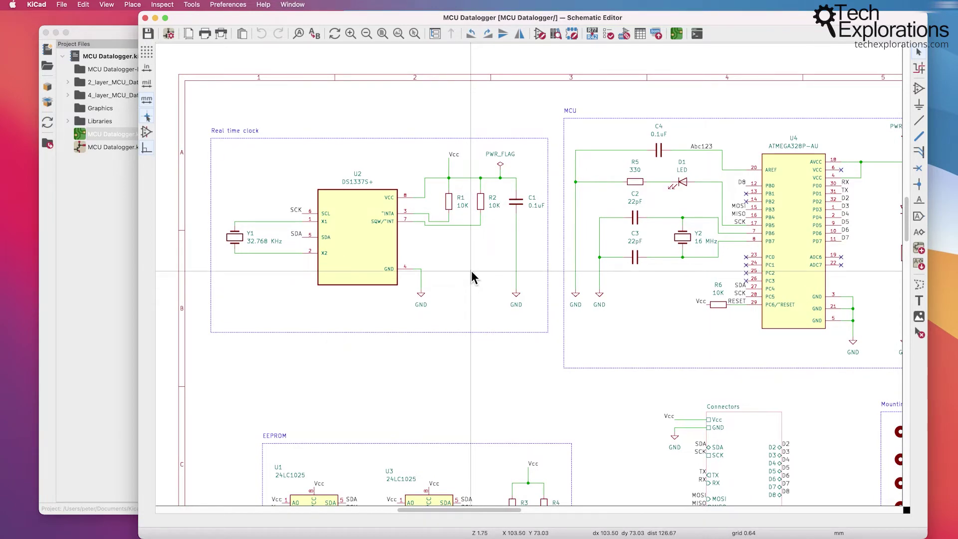
pyautogui.scroll(-1, 471, 270)
pyautogui.moveTo(549, 264); pyautogui.dragTo(418, 247, button='middle')
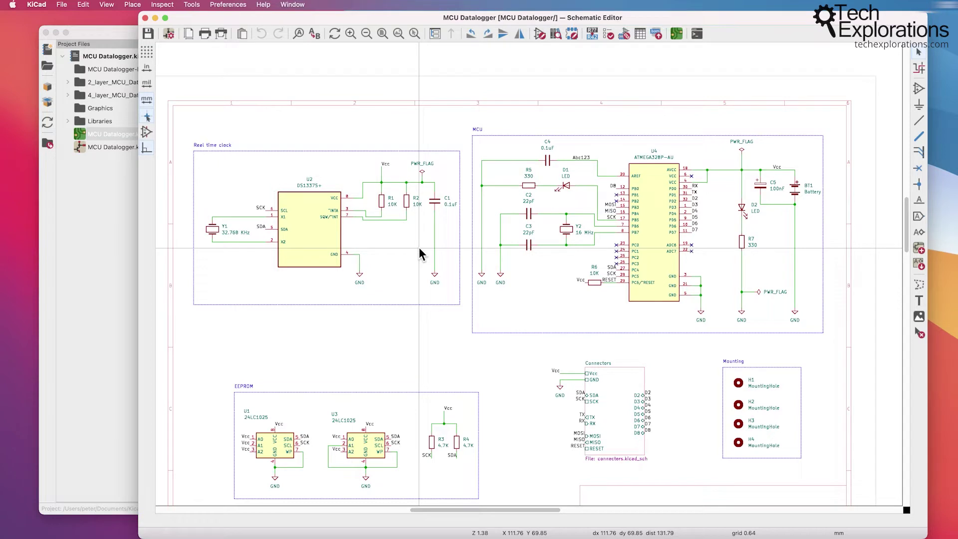
pyautogui.scroll(-3, 424, 240)
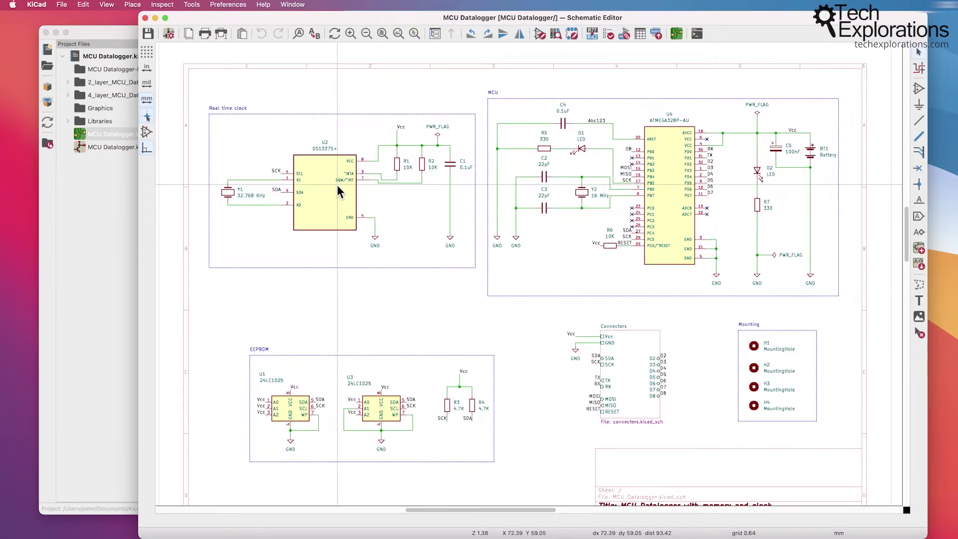
pyautogui.click(337, 185)
pyautogui.scroll(3, 337, 185)
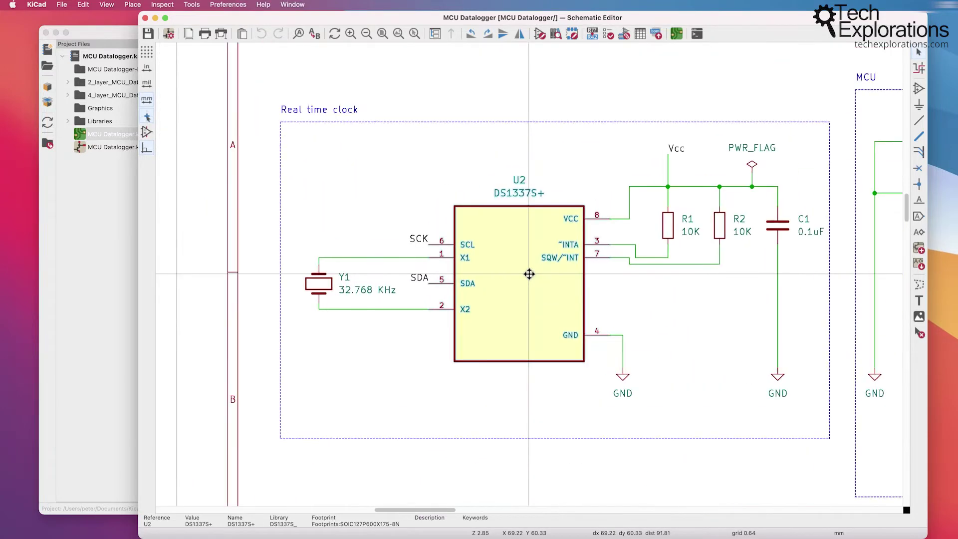
pyautogui.scroll(3, 529, 274)
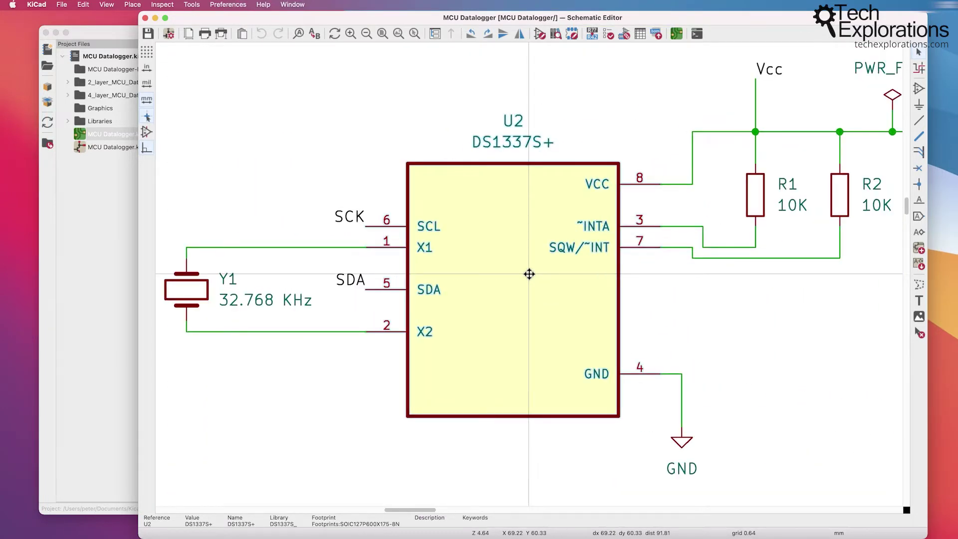
pyautogui.scroll(-1, 529, 274)
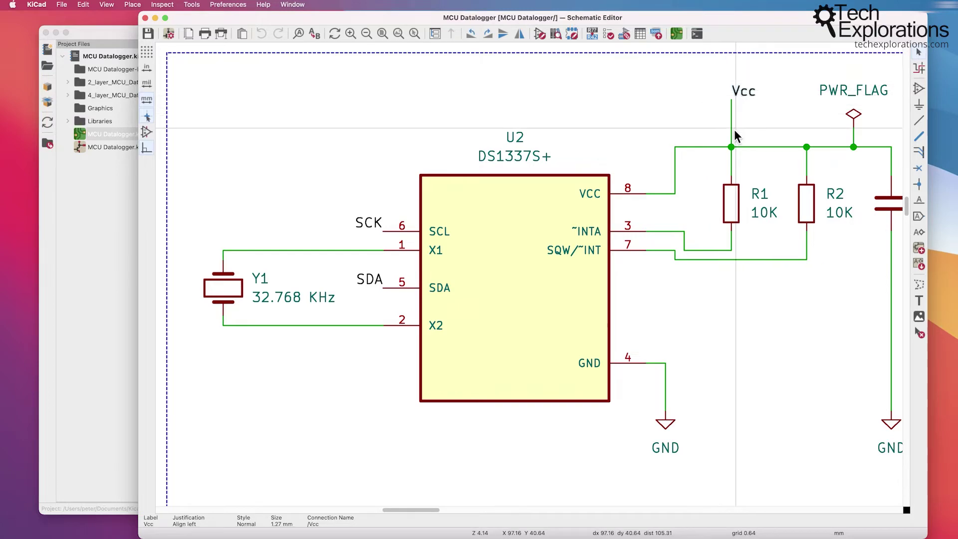
pyautogui.scroll(-5, 723, 285)
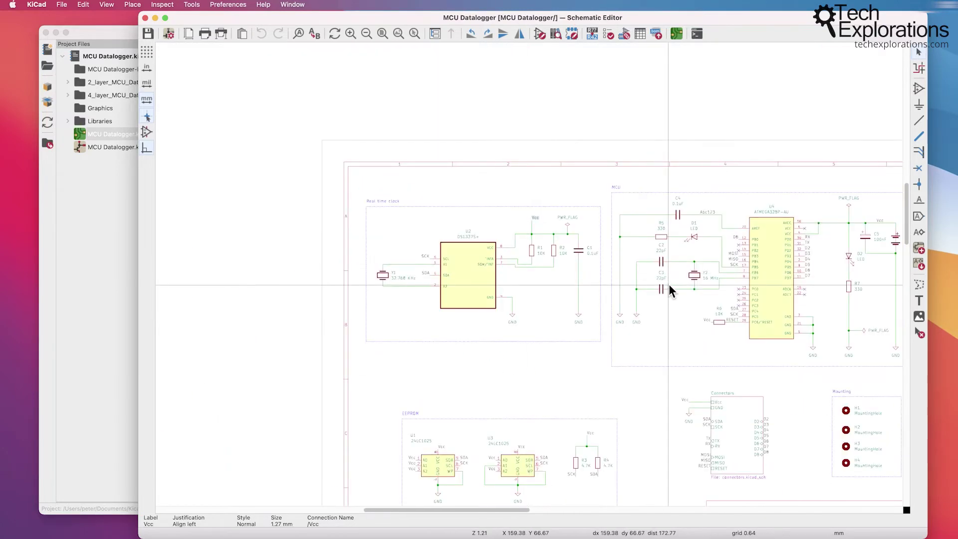
pyautogui.scroll(4, 424, 265)
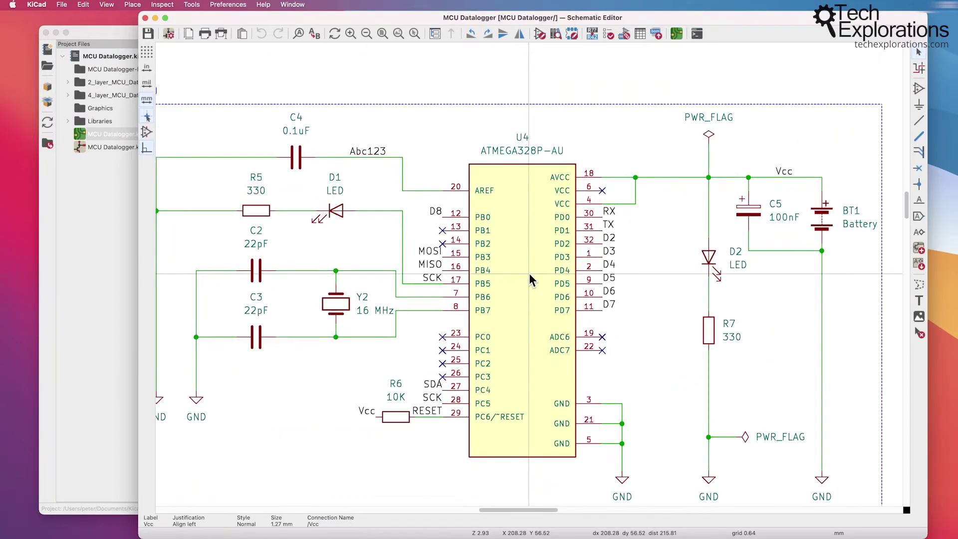
pyautogui.scroll(2, 531, 276)
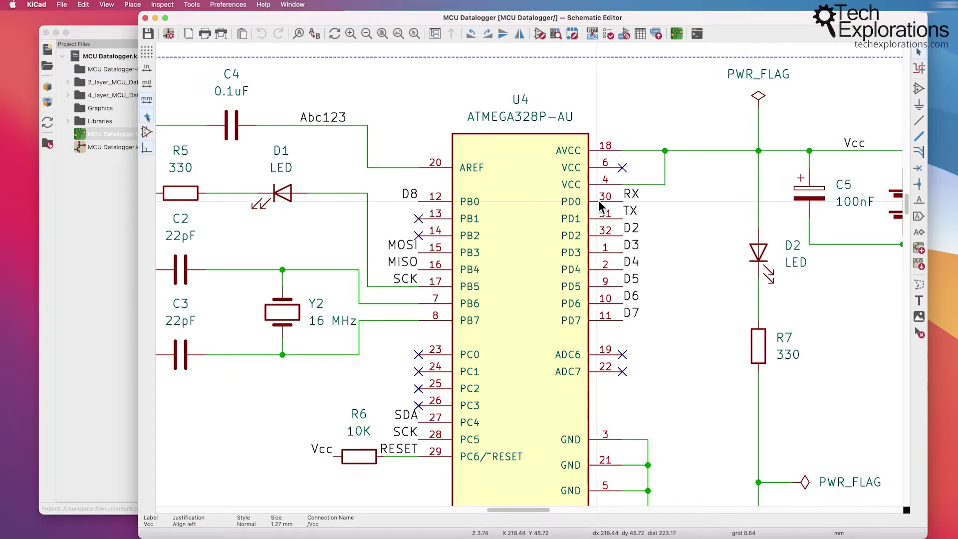
pyautogui.click(632, 195)
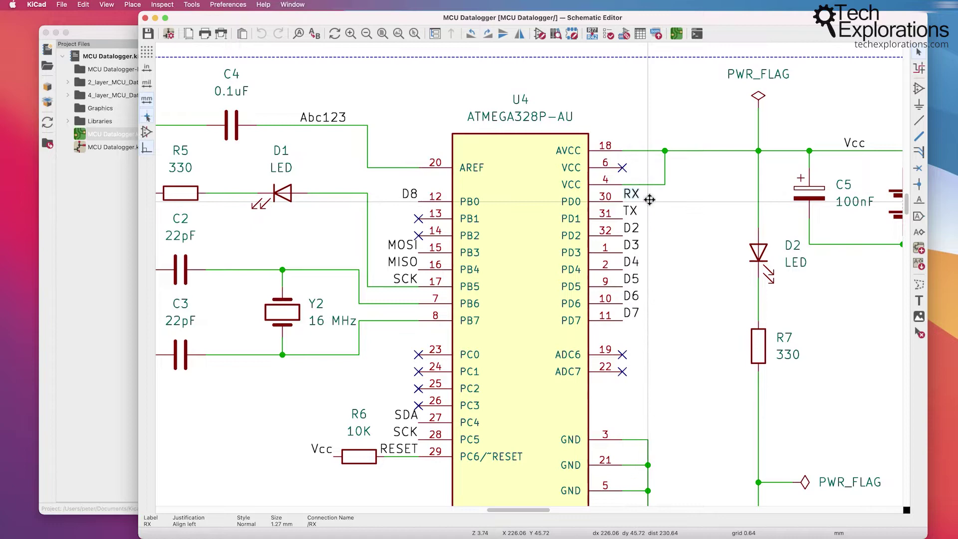
pyautogui.scroll(-4, 641, 194)
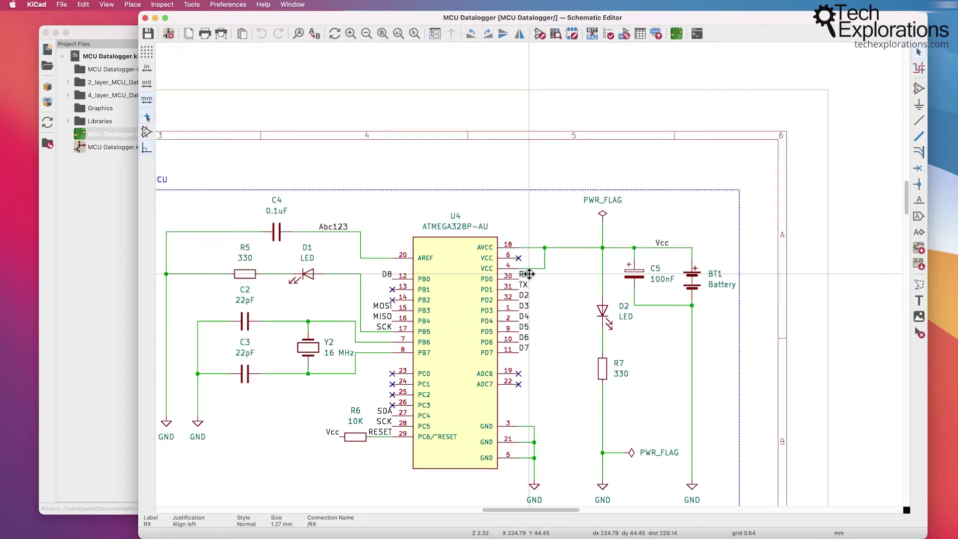
pyautogui.scroll(-2, 529, 274)
pyautogui.hscroll(-5, 577, 239)
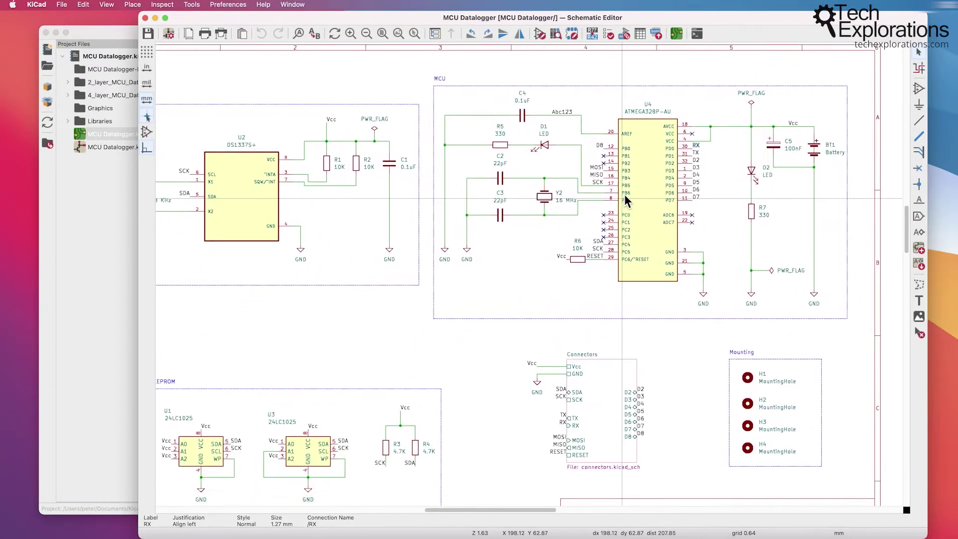
pyautogui.scroll(-2, 624, 194)
pyautogui.hscroll(-1, 631, 182)
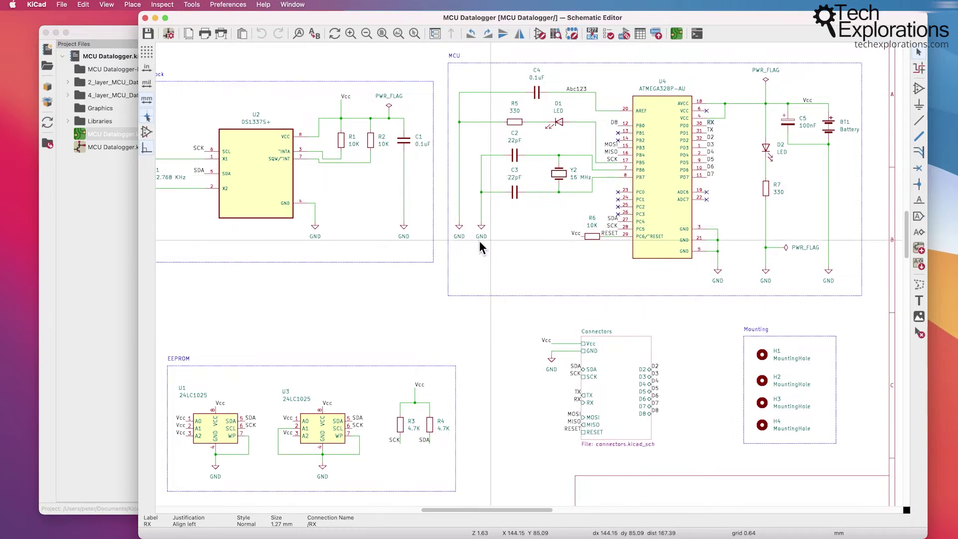
pyautogui.scroll(-1, 458, 243)
pyautogui.hscroll(-2, 457, 244)
pyautogui.hscroll(-1, 492, 233)
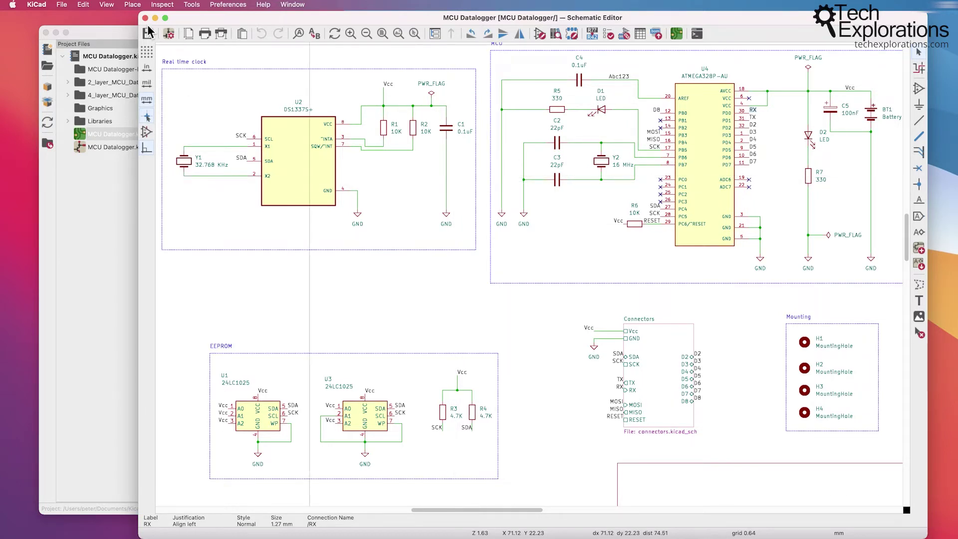
# Step: Open the MCU Datalogger board in PCB Editor from the project manager and zoom onto it
pyautogui.click(101, 31)
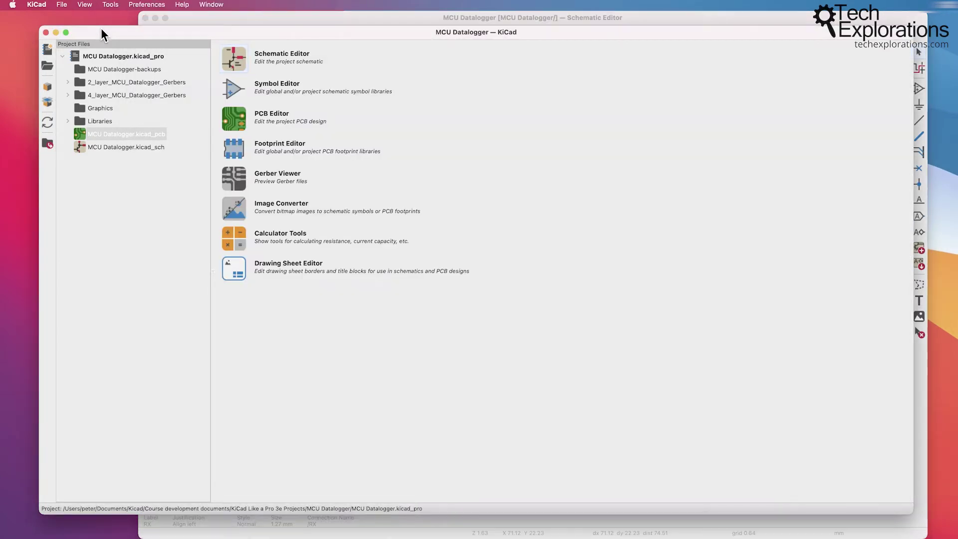
pyautogui.click(238, 115)
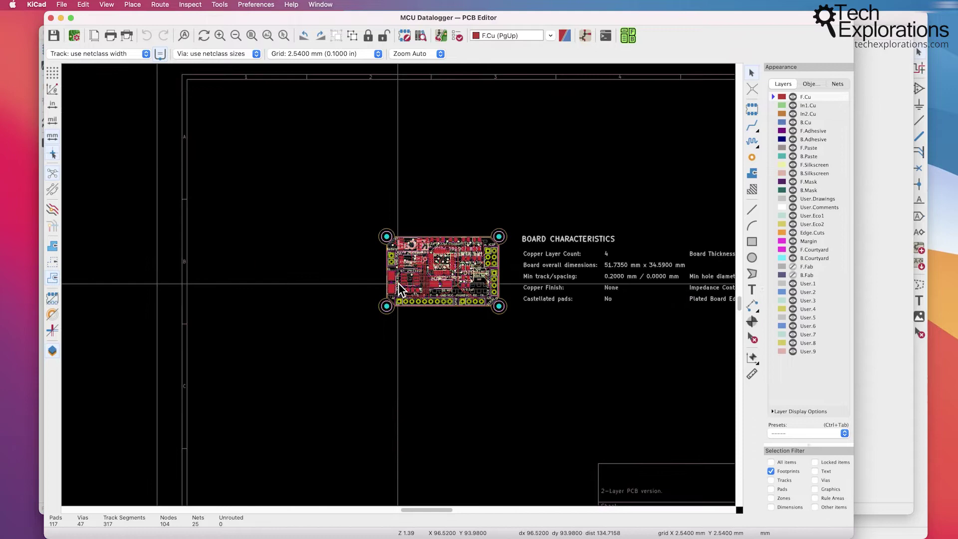
pyautogui.scroll(5, 398, 284)
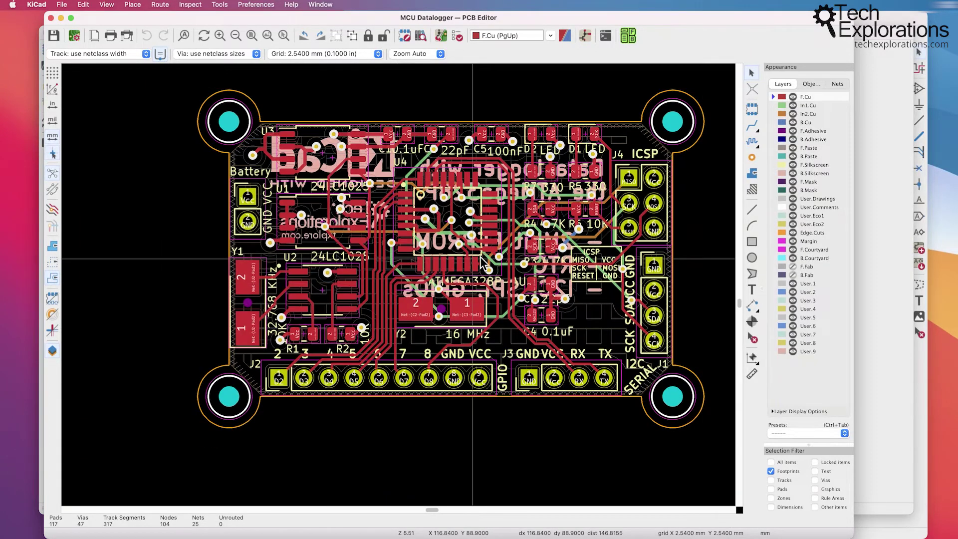
pyautogui.hscroll(3, 469, 261)
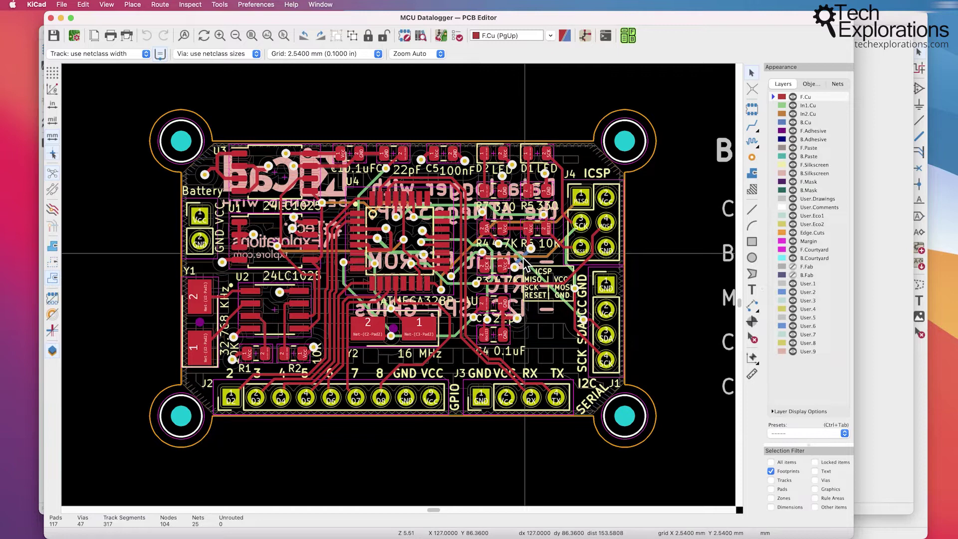
# Step: View the board in the 3D Viewer, flip it over and back, orbit it, then close it
pyautogui.click(108, 5)
pyautogui.click(117, 45)
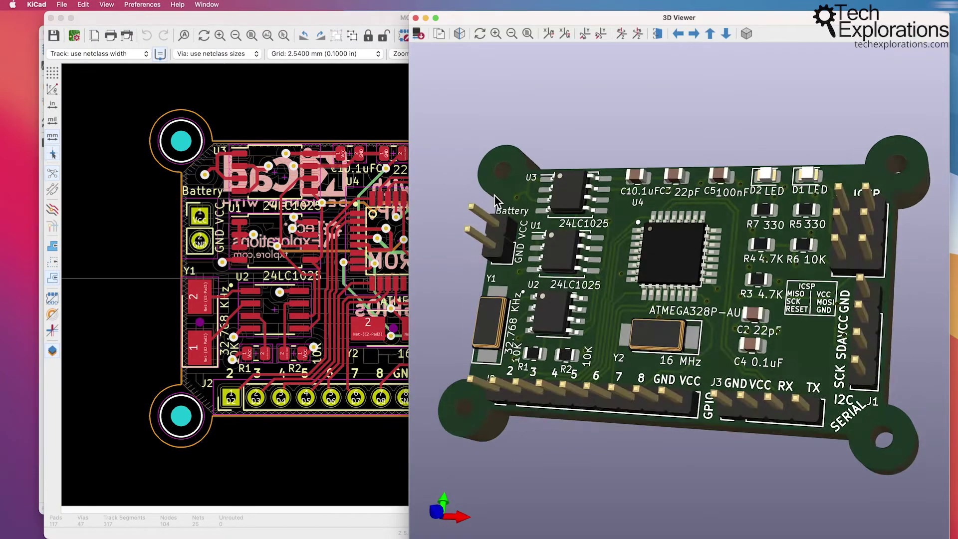
pyautogui.click(657, 33)
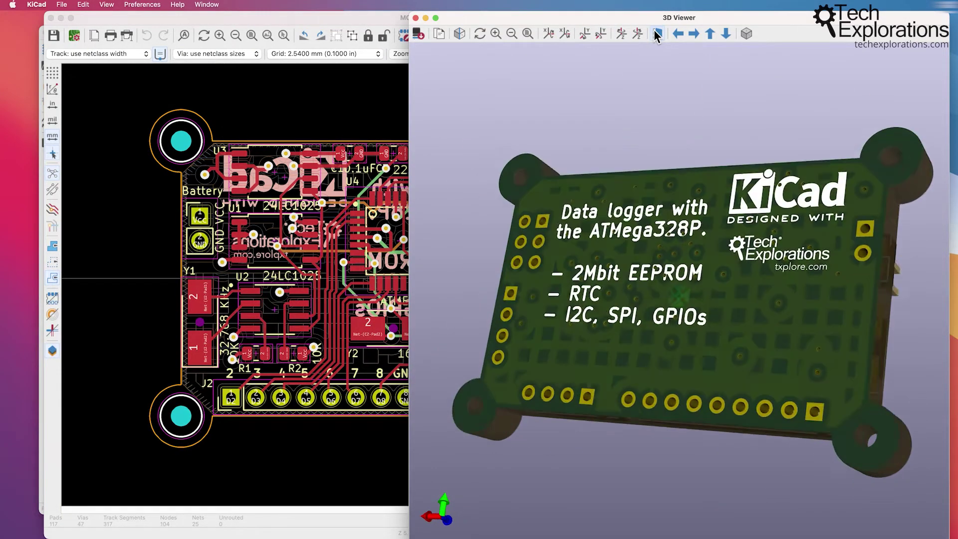
pyautogui.click(658, 34)
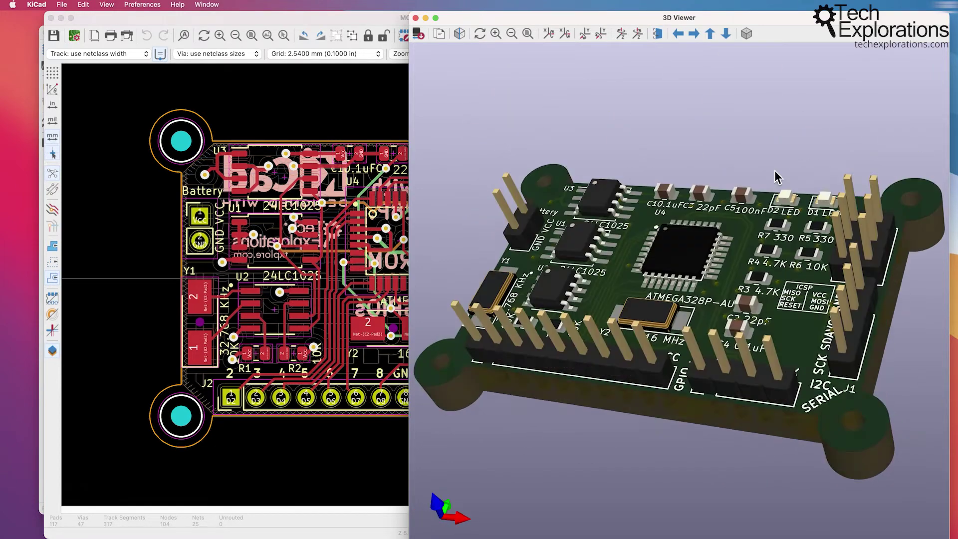
pyautogui.moveTo(776, 177); pyautogui.dragTo(574, 159)
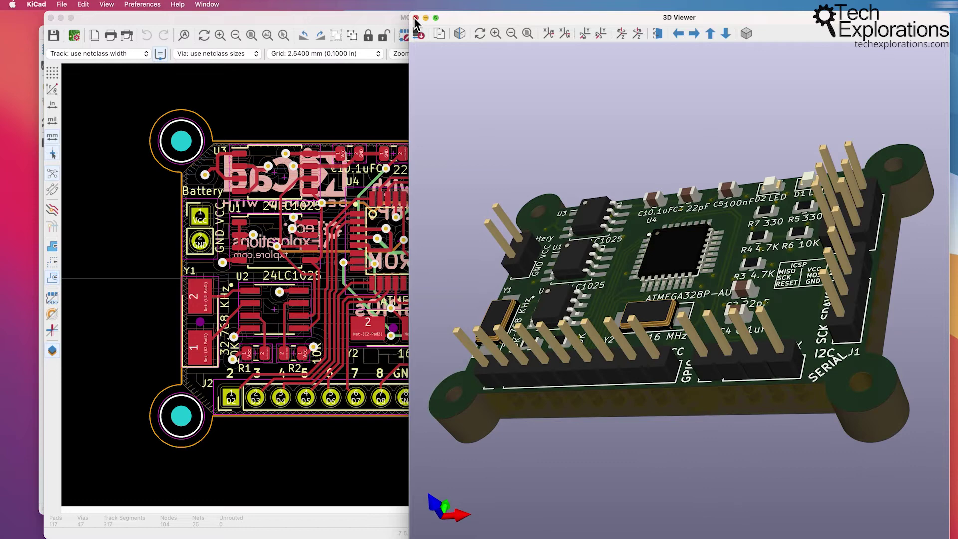
pyautogui.click(415, 18)
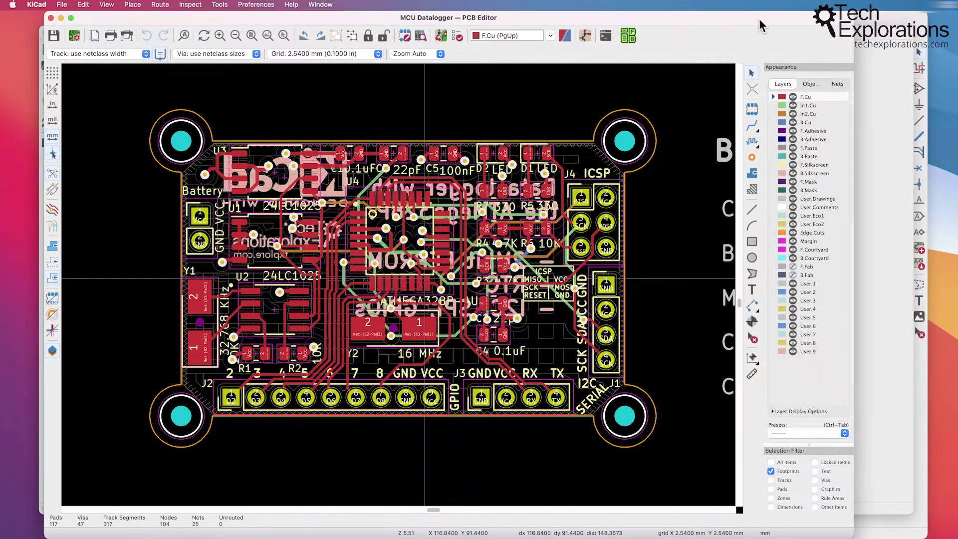
# Step: Narrow the PCB Editor window, glance at Preferences, and fit the schematic window beside it
pyautogui.moveTo(760, 19); pyautogui.dragTo(728, 18)
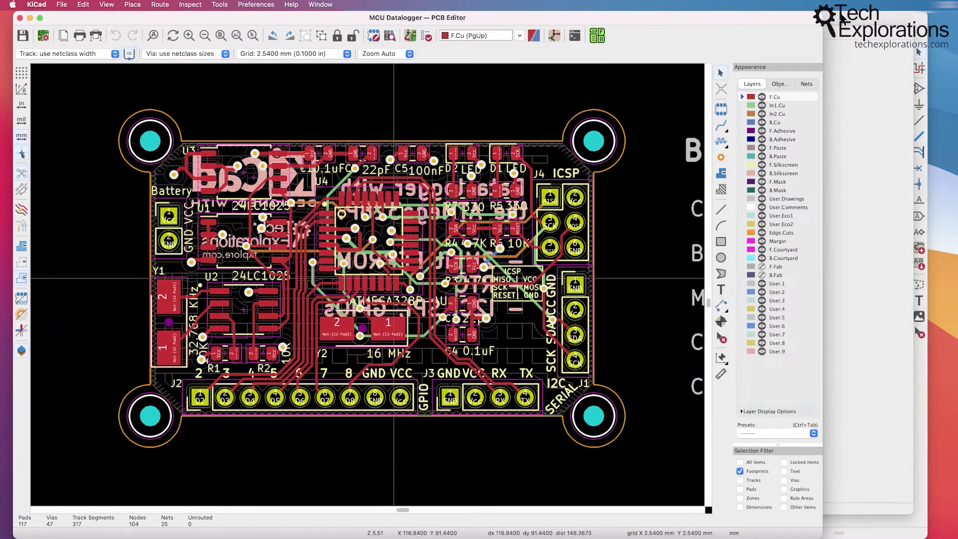
pyautogui.moveTo(823, 28); pyautogui.dragTo(689, 28)
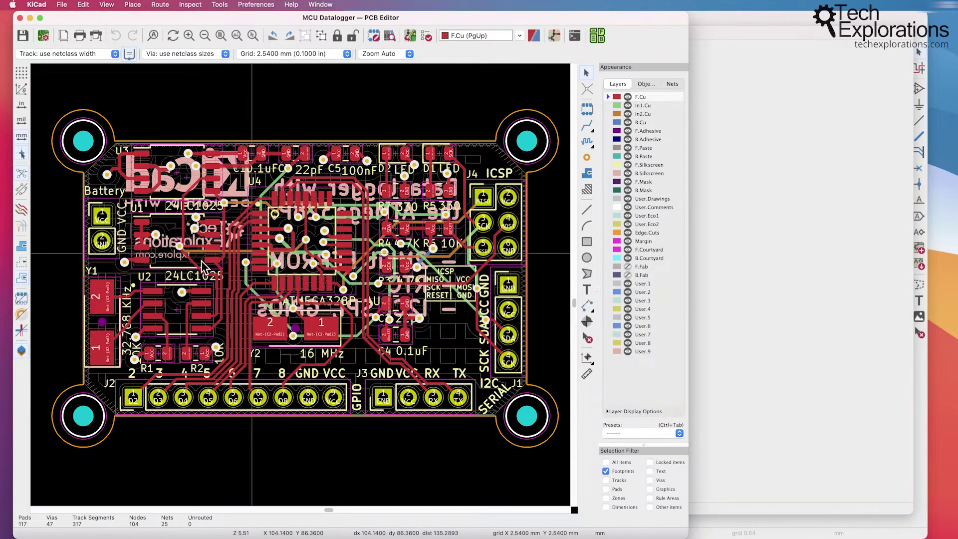
pyautogui.click(131, 5)
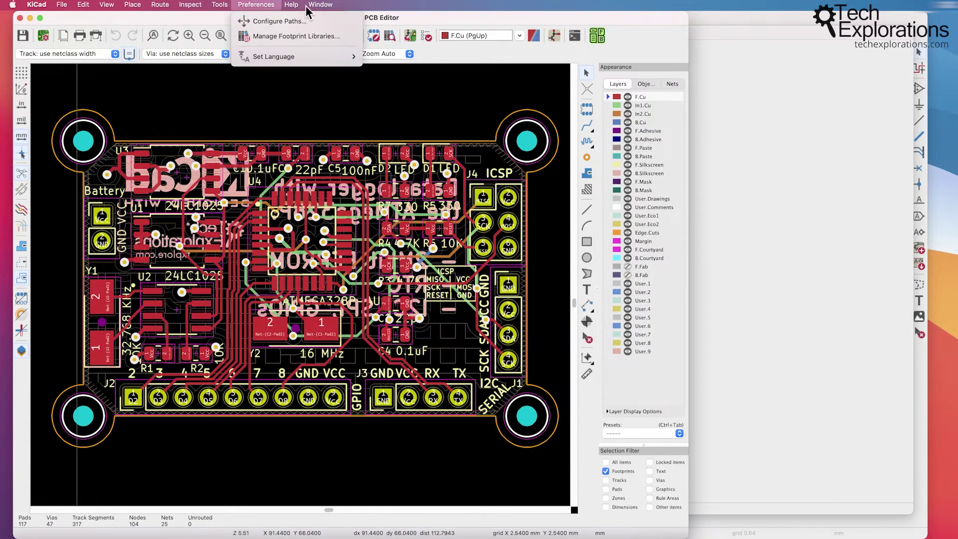
pyautogui.click(858, 169)
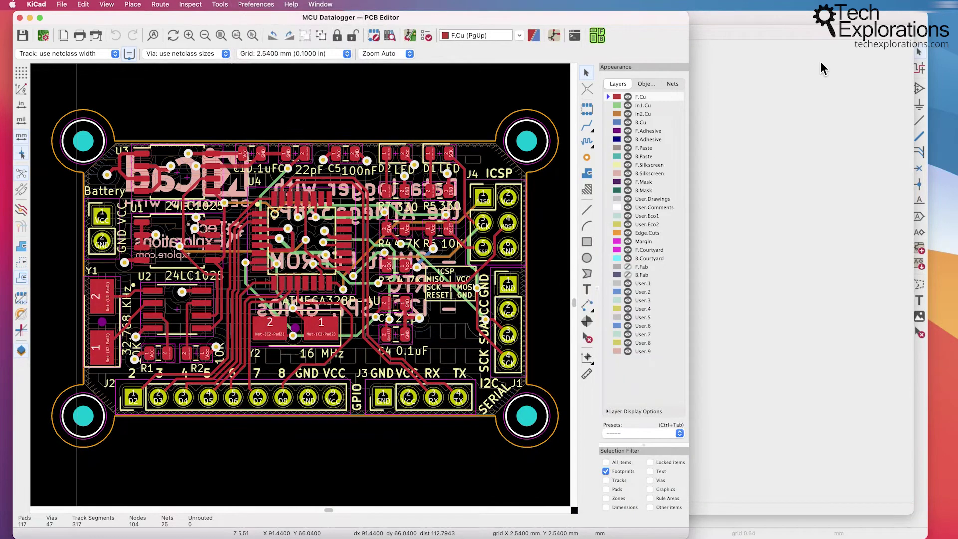
pyautogui.click(775, 14)
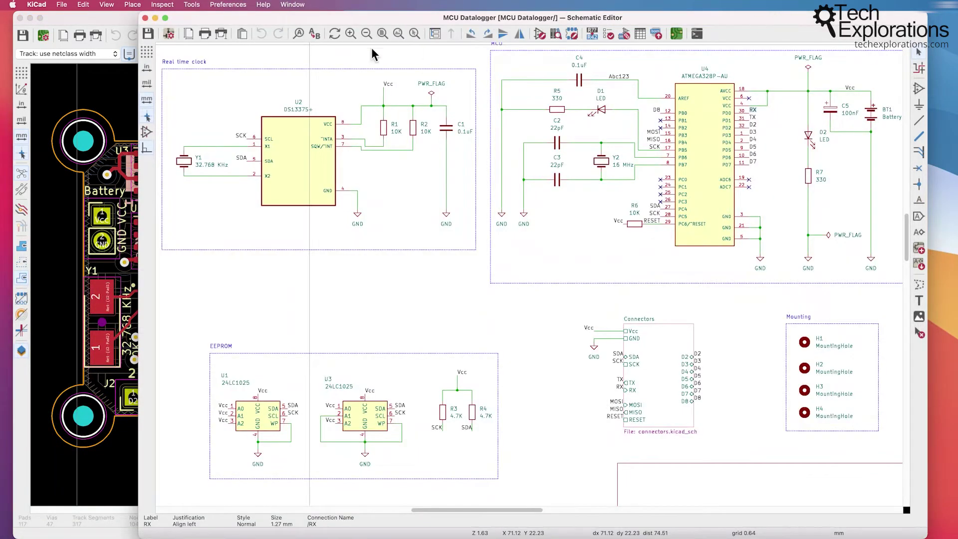
pyautogui.moveTo(139, 51); pyautogui.dragTo(396, 51)
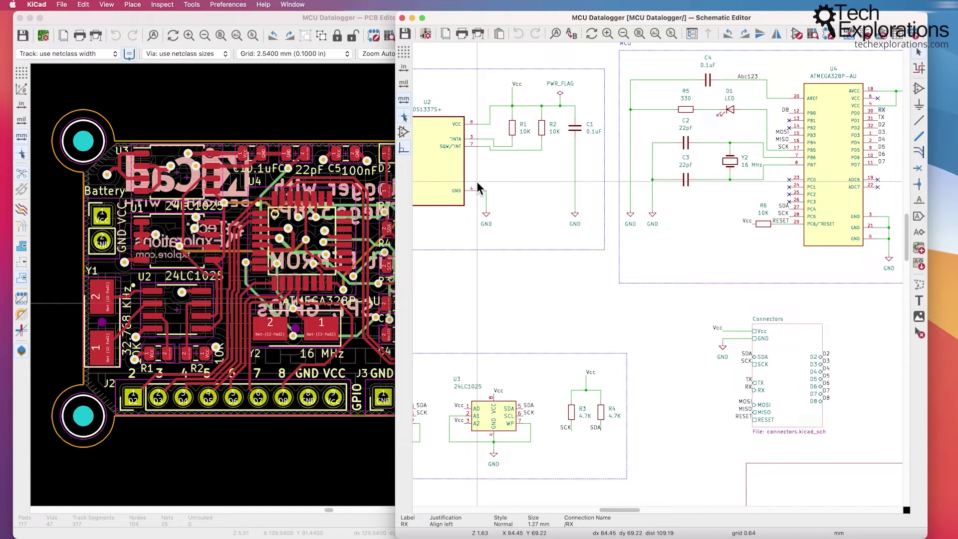
# Step: Shift the schematic right, raise the PCB Editor in front, and open the Window menu
pyautogui.moveTo(542, 14); pyautogui.dragTo(573, 14)
pyautogui.click(379, 18)
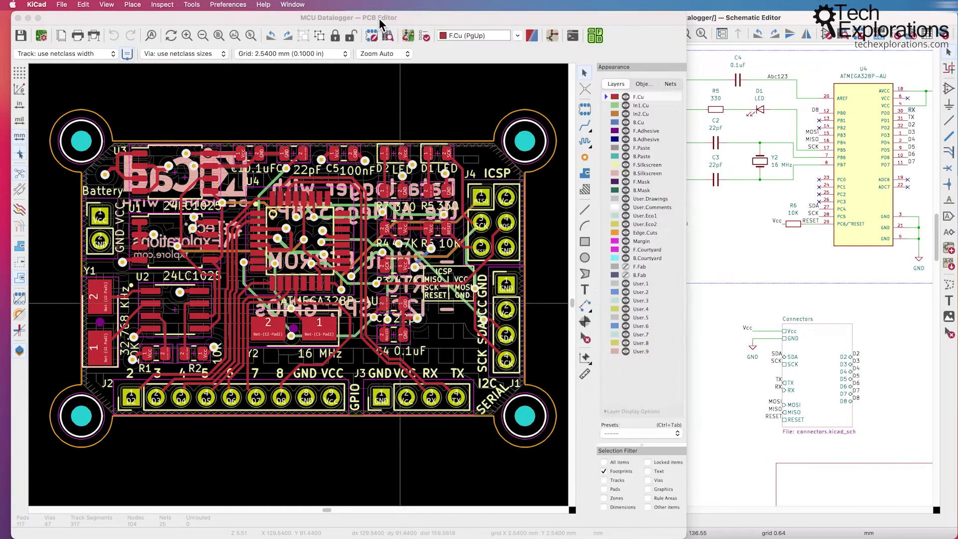
pyautogui.moveTo(379, 18); pyautogui.dragTo(366, 18)
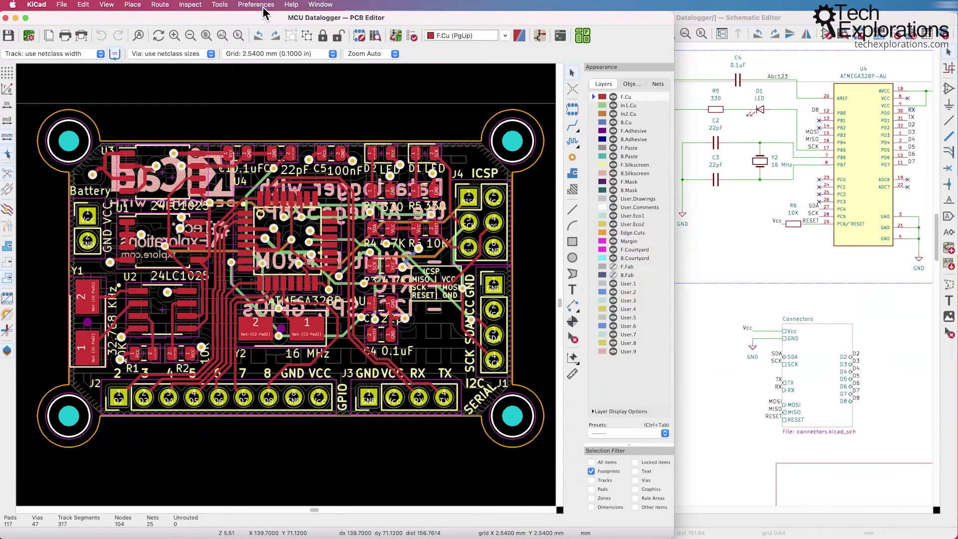
pyautogui.click(778, 23)
pyautogui.click(373, 19)
pyautogui.click(321, 5)
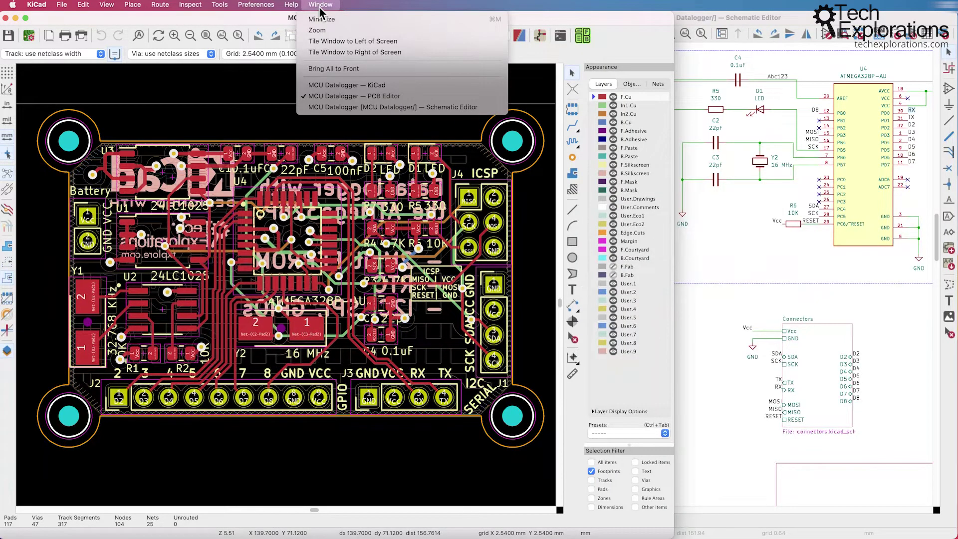
# Step: Switch to the MCU Datalogger project manager and launch the Symbol Editor, moving its window
pyautogui.click(335, 86)
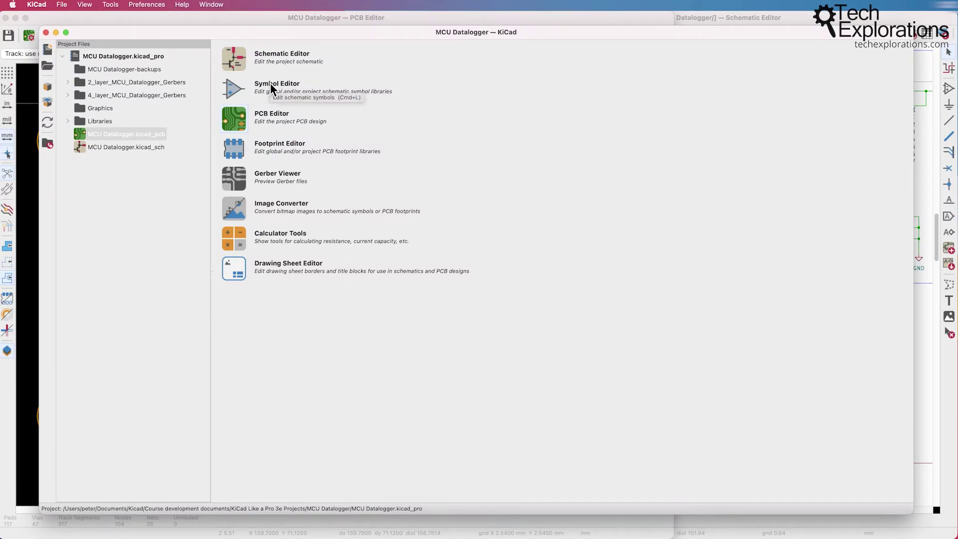
pyautogui.click(232, 86)
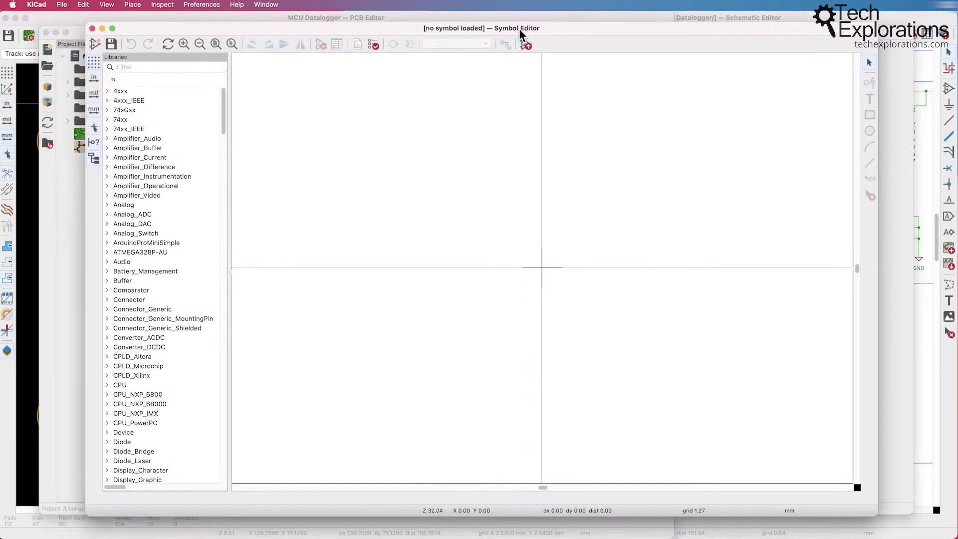
pyautogui.moveTo(520, 28); pyautogui.dragTo(556, 26)
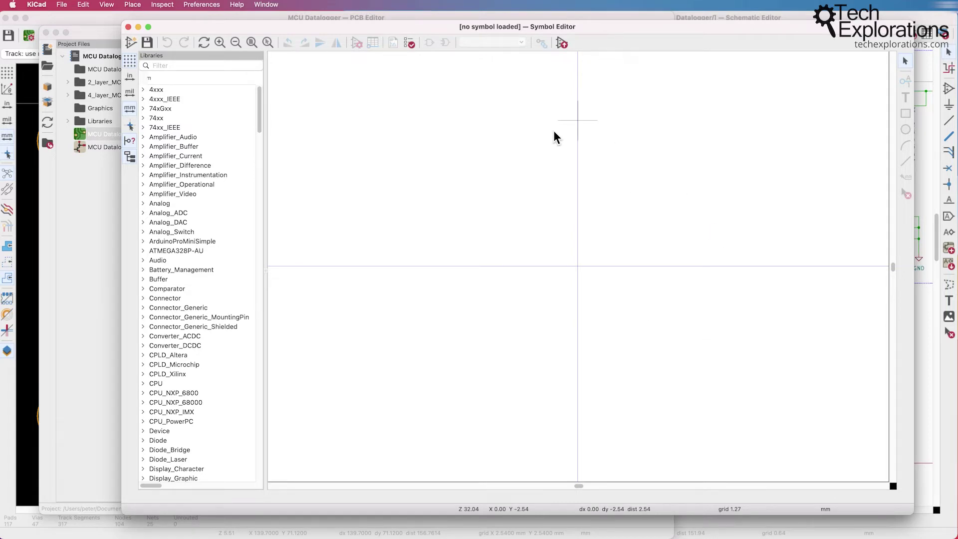
# Step: Zoom the schematic out to its full sheet, then raise the empty Symbol Editor again
pyautogui.moveTo(549, 27); pyautogui.dragTo(488, 33)
pyautogui.click(911, 110)
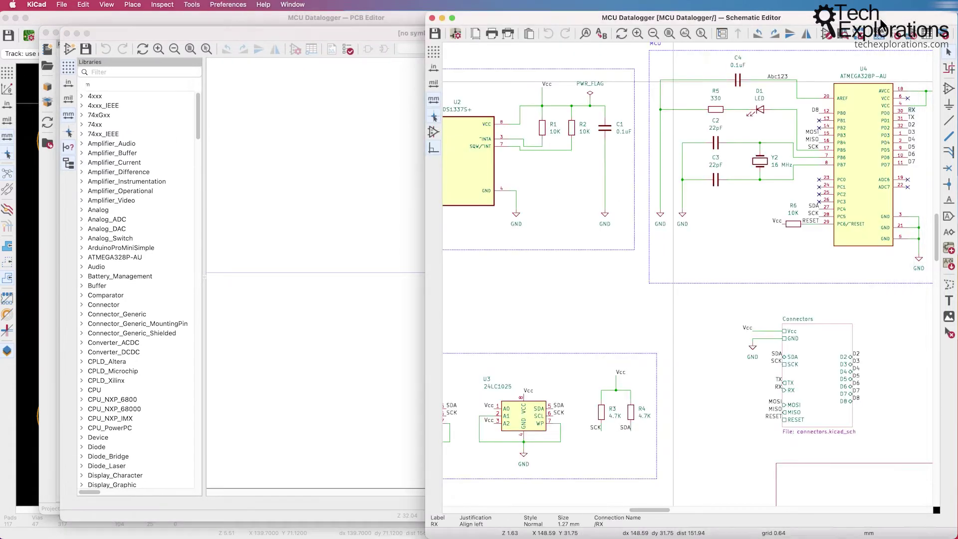
pyautogui.scroll(-5, 867, 212)
pyautogui.scroll(3, 687, 274)
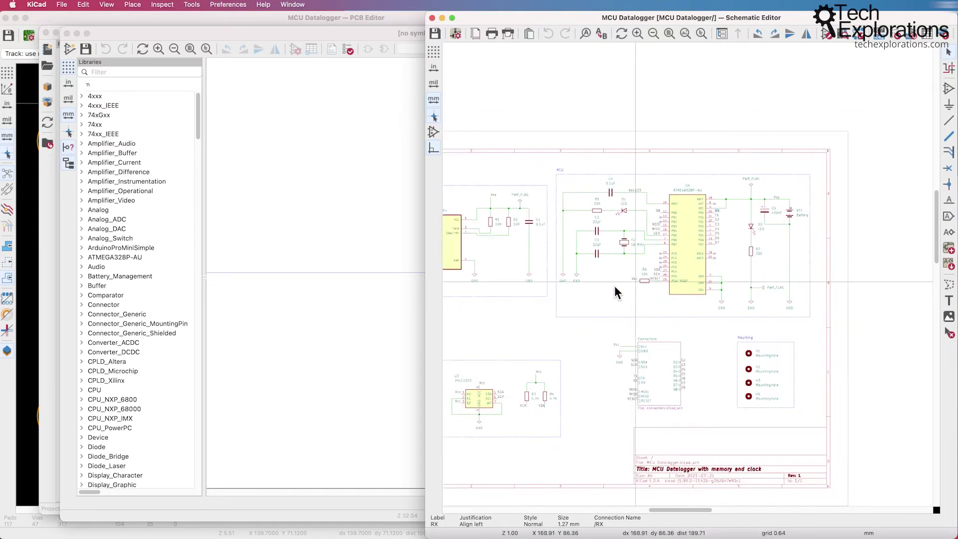
pyautogui.scroll(-1, 576, 292)
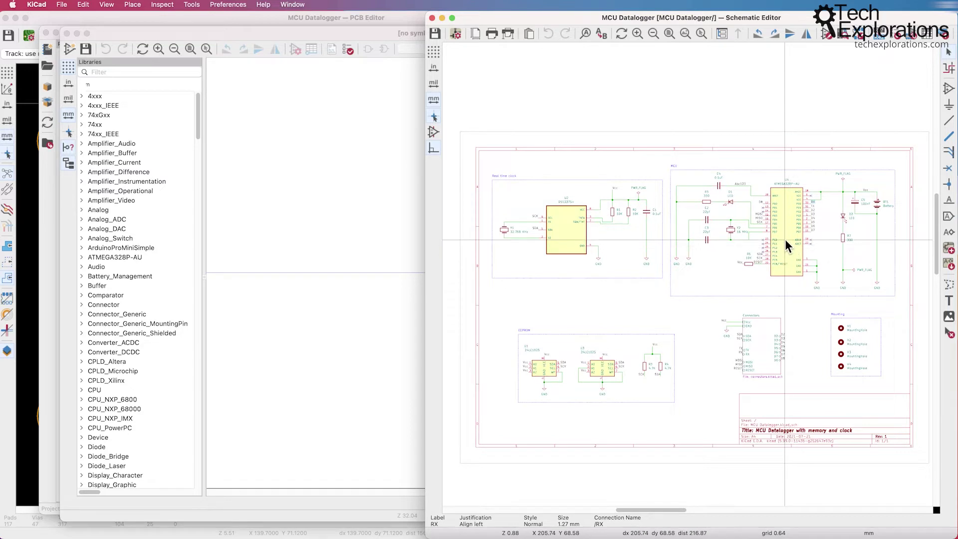
pyautogui.click(337, 32)
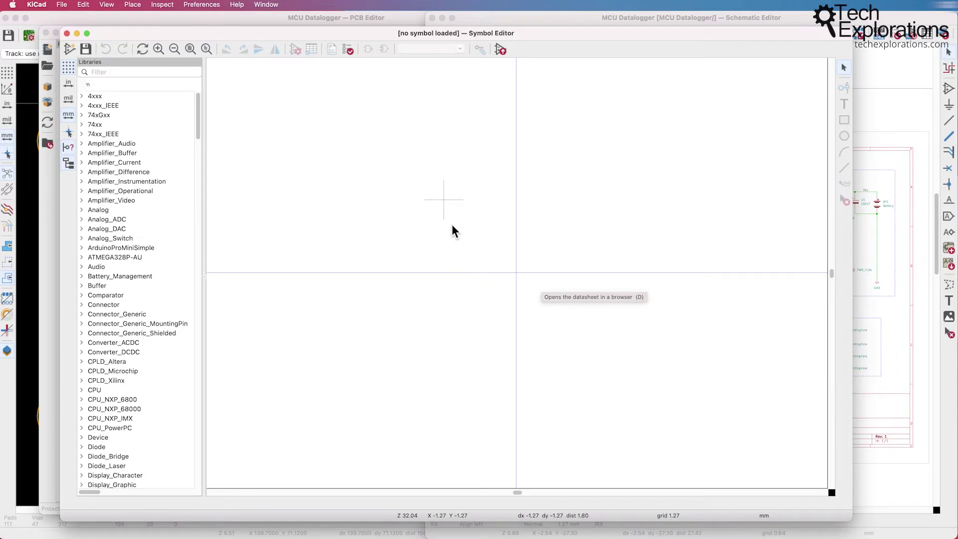
# Step: Expand the Analog library and load the AD637xRZ symbol onto the canvas
pyautogui.click(81, 210)
pyautogui.click(106, 238)
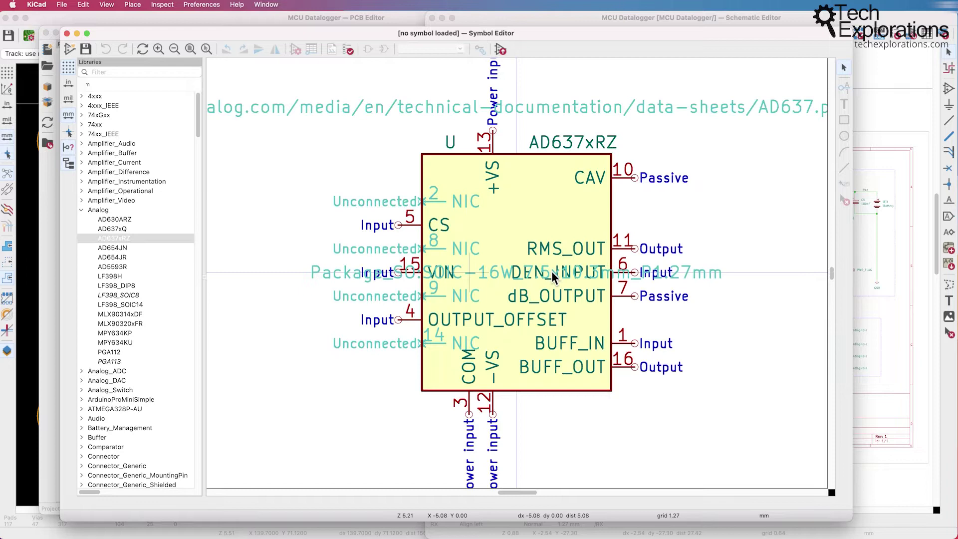
pyautogui.press('Return')
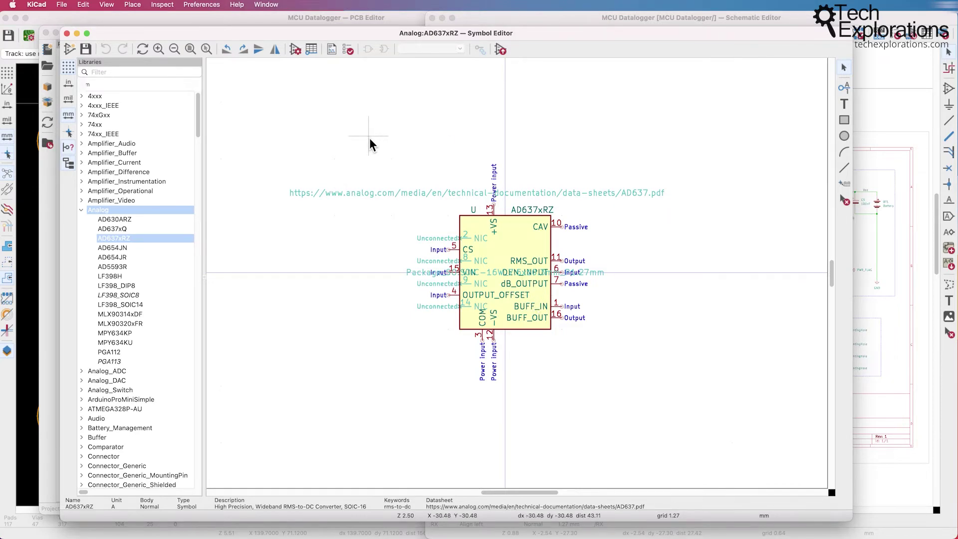
# Step: Close the Symbol Editor, launch the Footprint Editor from the project manager, then raise the board window
pyautogui.click(66, 33)
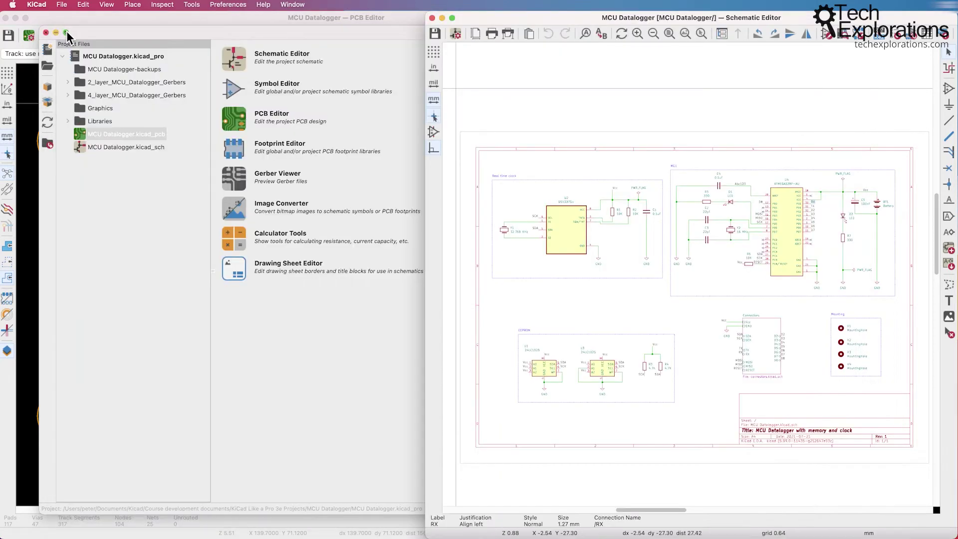
pyautogui.click(256, 40)
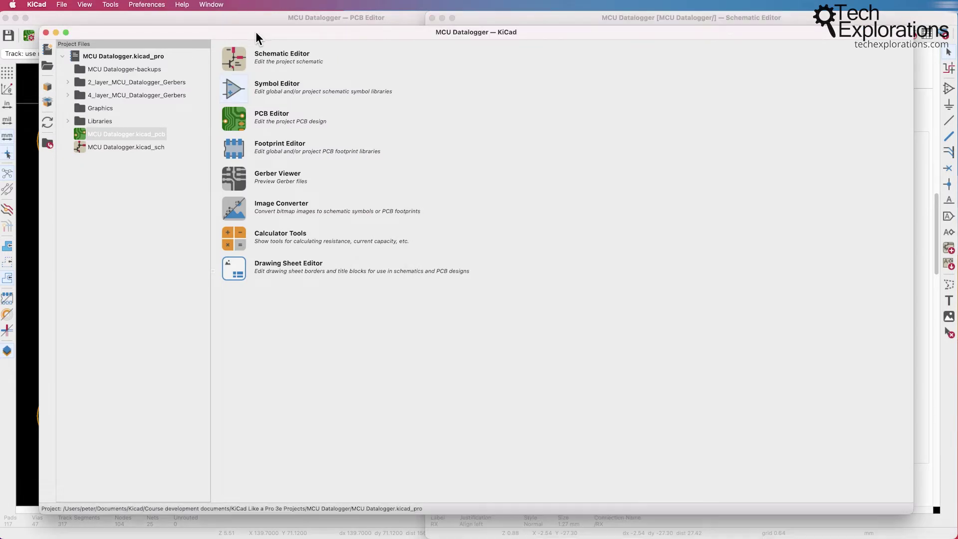
pyautogui.click(237, 147)
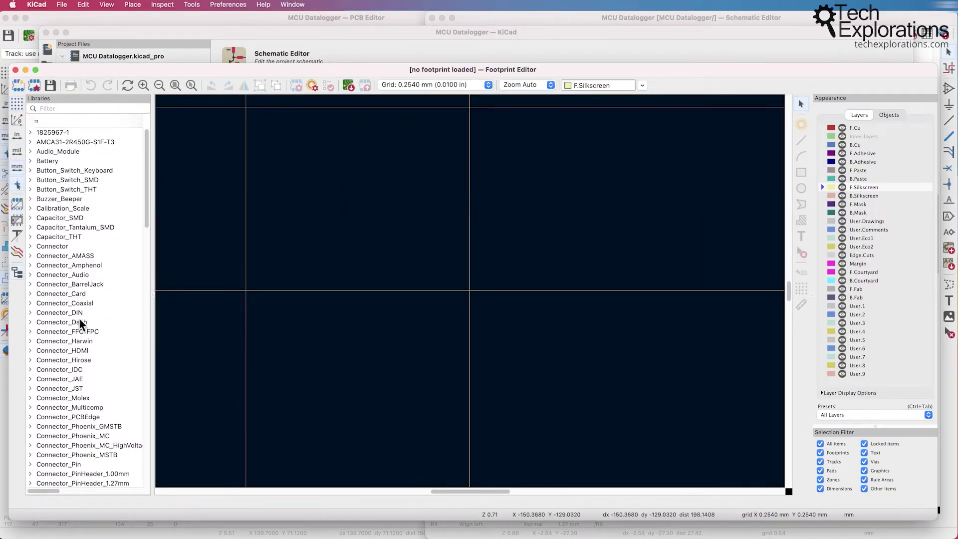
pyautogui.moveTo(83, 70); pyautogui.dragTo(127, 76)
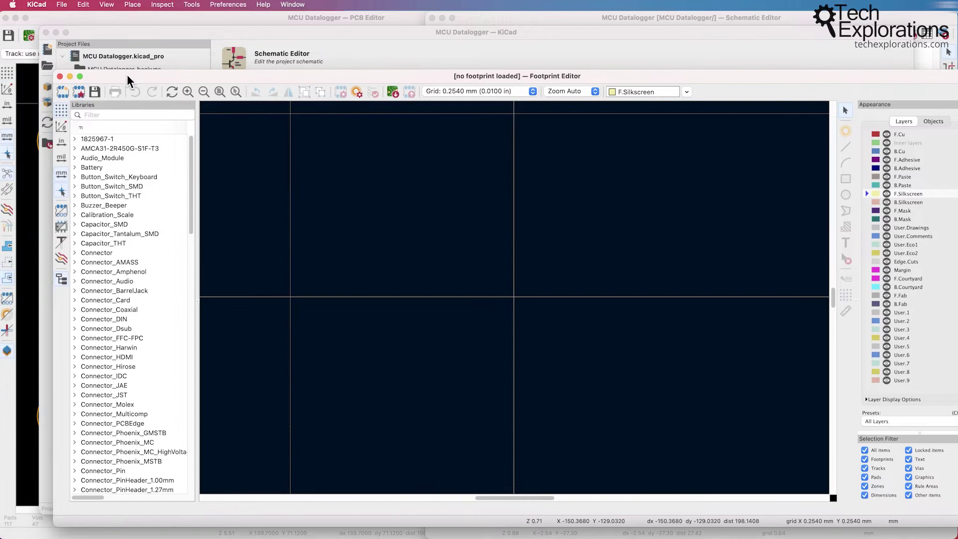
pyautogui.click(109, 15)
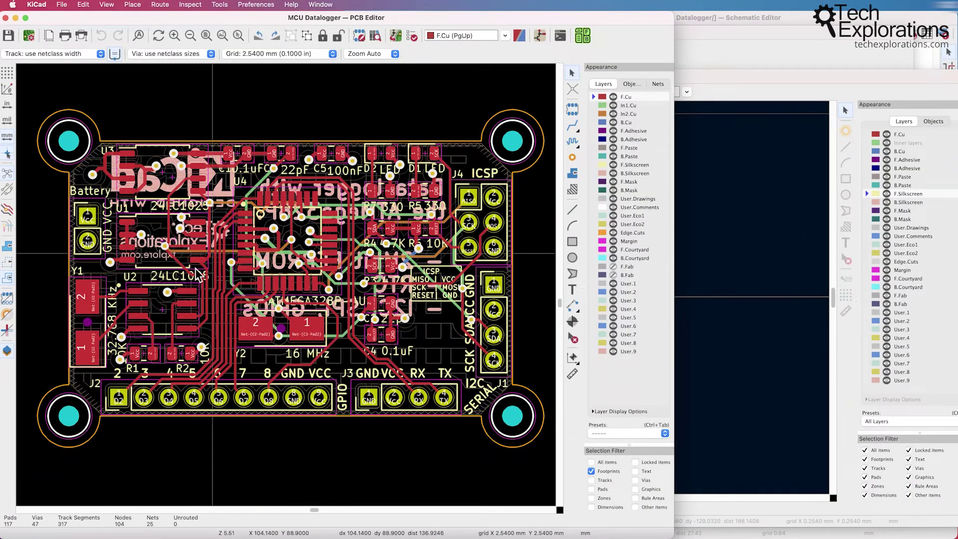
# Step: Zoom the board onto the U2 EEPROM, then drag the Footprint Editor forward and reposition it
pyautogui.scroll(3, 286, 284)
pyautogui.scroll(2, 286, 284)
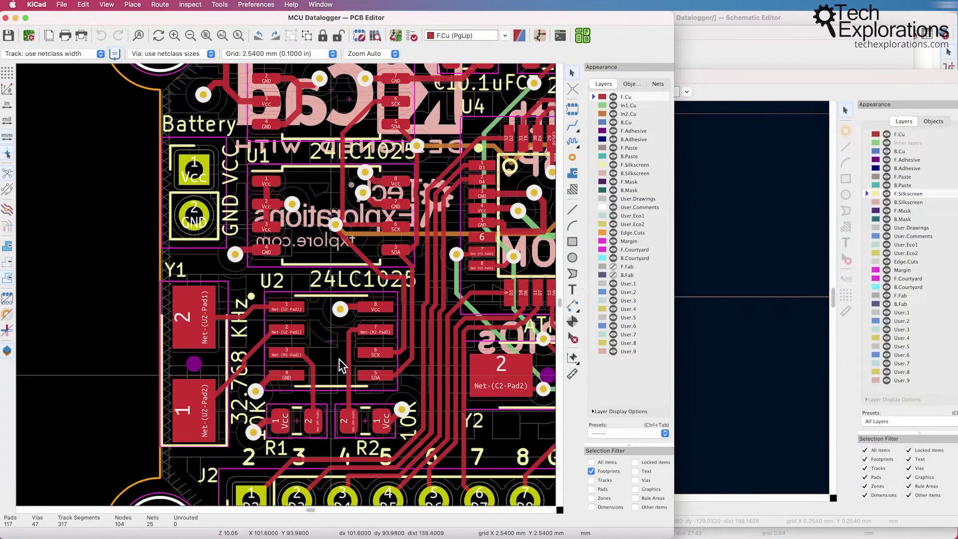
pyautogui.scroll(2, 318, 322)
pyautogui.scroll(-1, 318, 322)
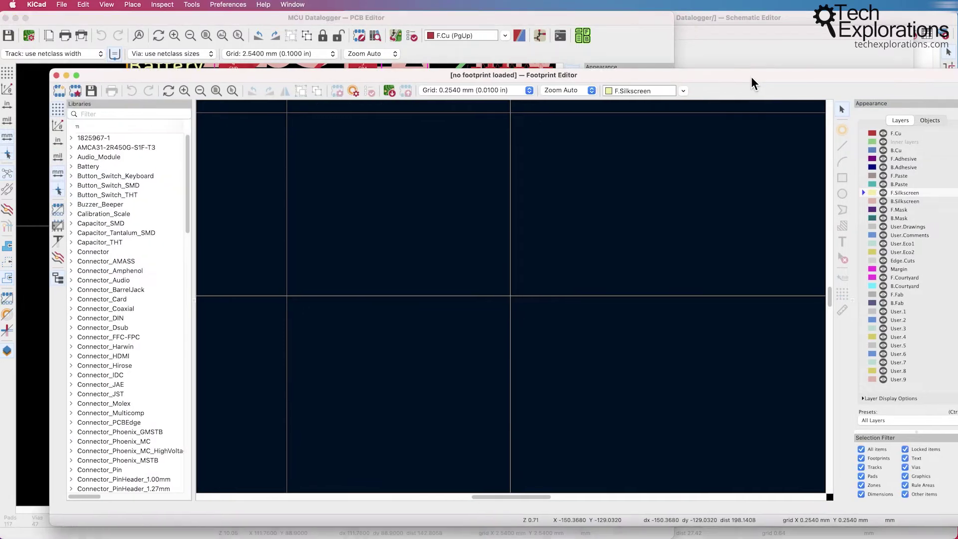
pyautogui.moveTo(752, 77); pyautogui.dragTo(724, 69)
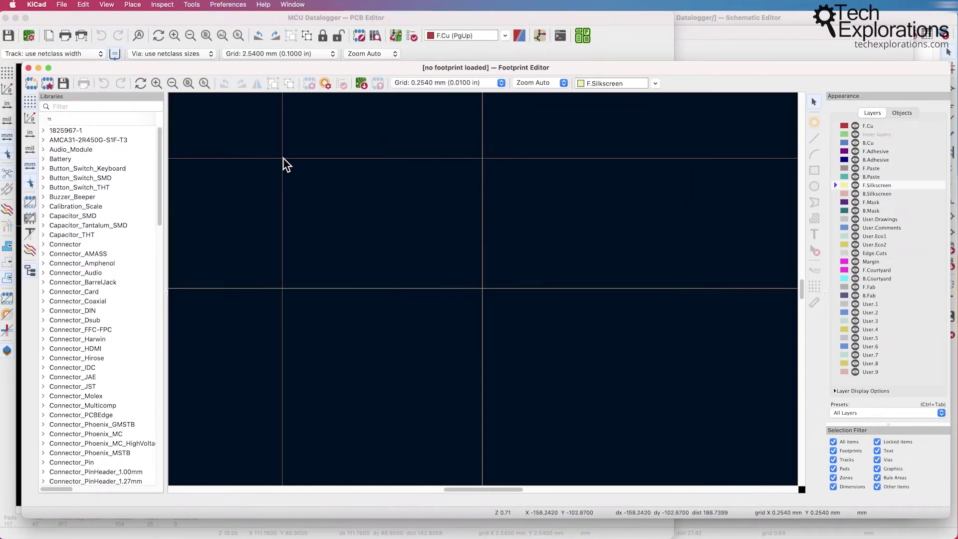
# Step: Load the Gauge_10mm_Type3_CopperTop footprint from Calibration_Scale and pan around it in the Footprint Editor
pyautogui.click(44, 207)
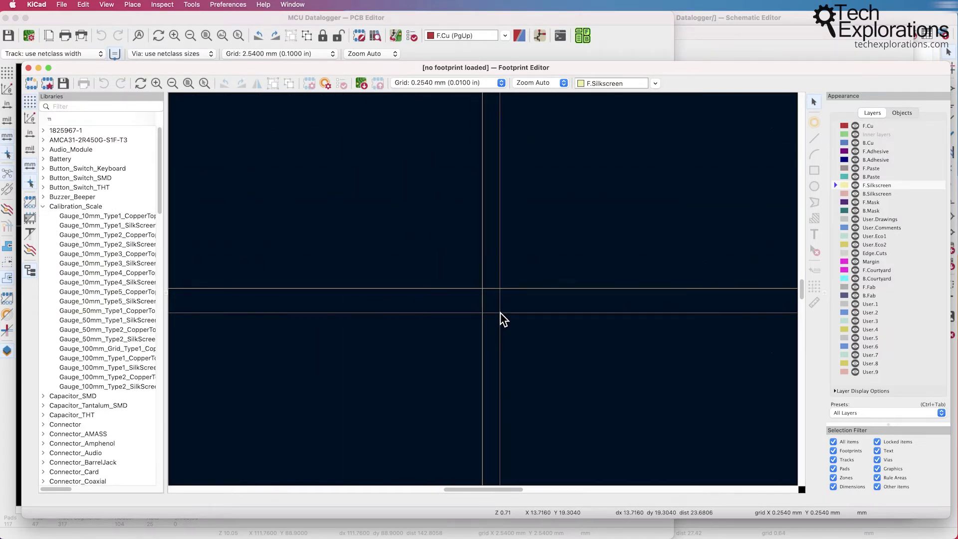
pyautogui.doubleClick(115, 254)
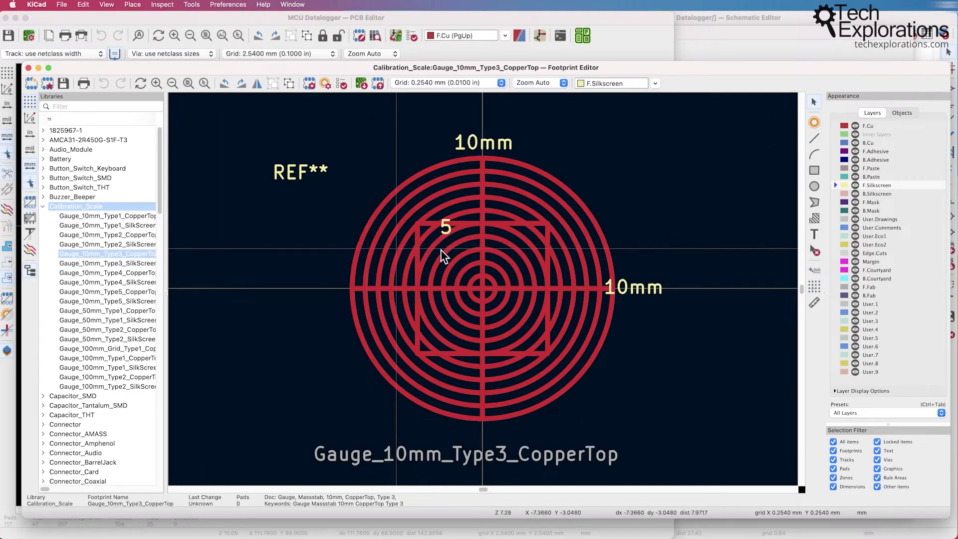
pyautogui.scroll(-2, 471, 316)
pyautogui.moveTo(472, 316); pyautogui.dragTo(490, 279, button='middle')
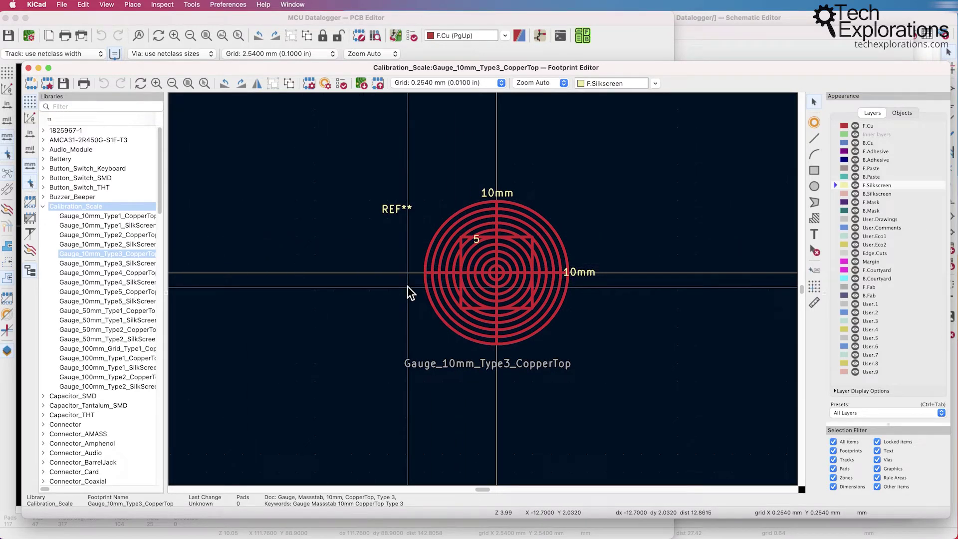
pyautogui.hscroll(-5, 408, 286)
pyautogui.scroll(1, 483, 288)
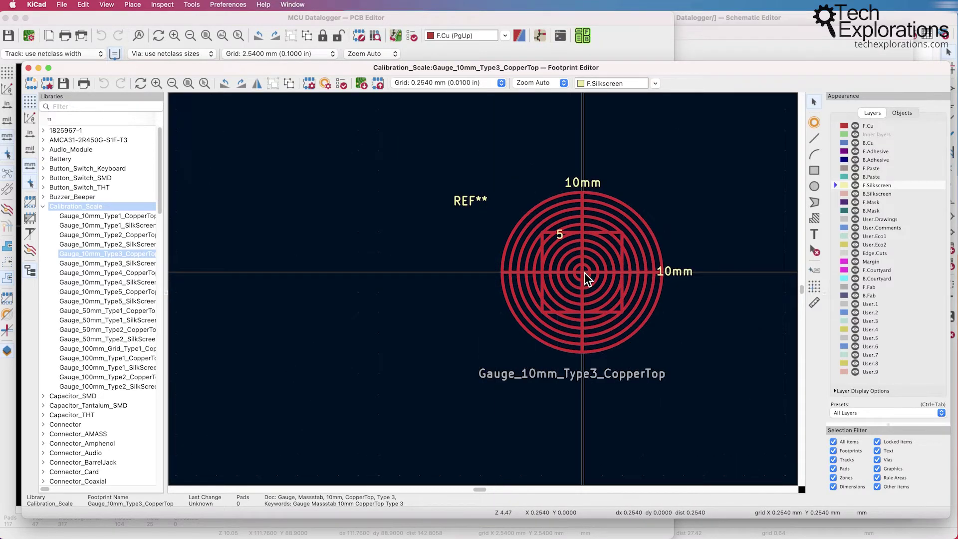
pyautogui.moveTo(583, 273); pyautogui.dragTo(489, 271, button='middle')
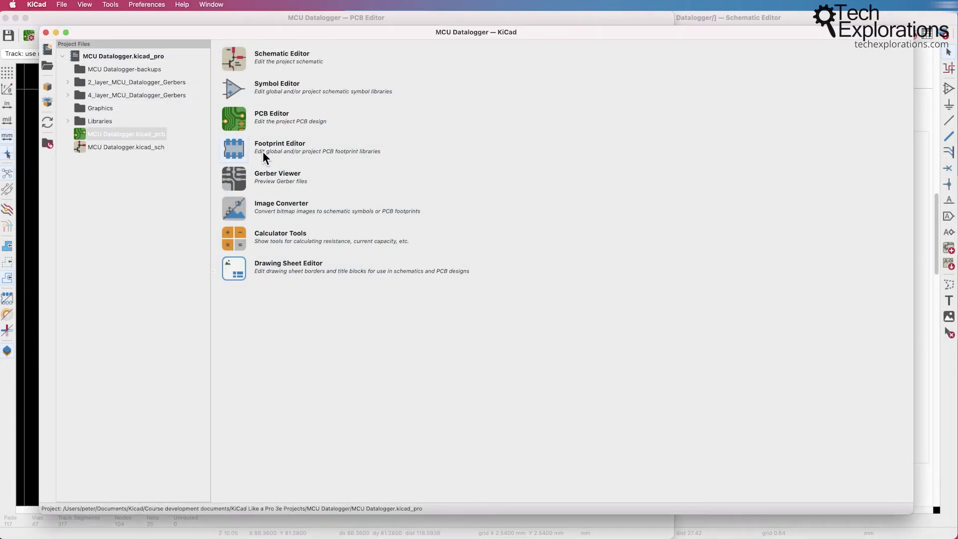
# Step: Start the Gerber Viewer, shrink its window from the corner, then zoom it to a large centred size
pyautogui.click(233, 181)
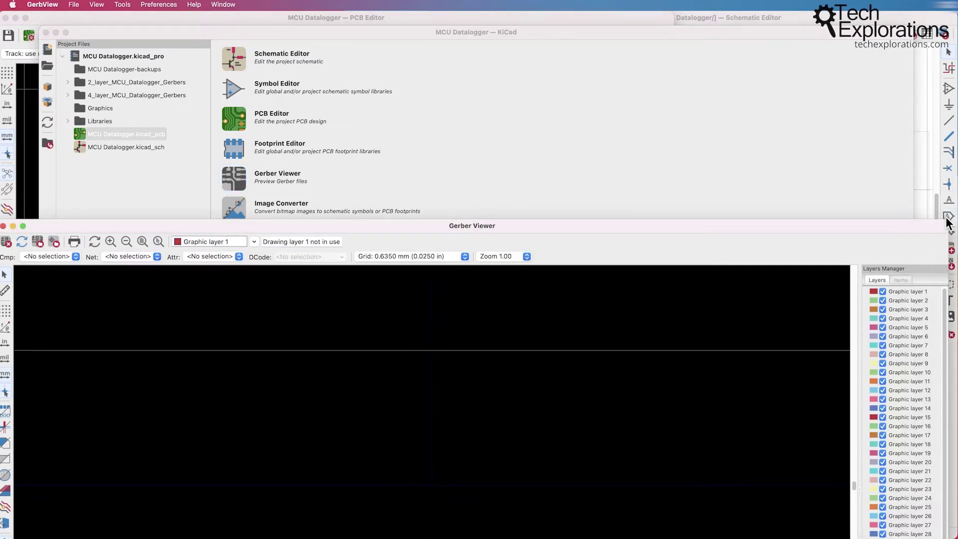
pyautogui.moveTo(948, 216); pyautogui.dragTo(695, 342)
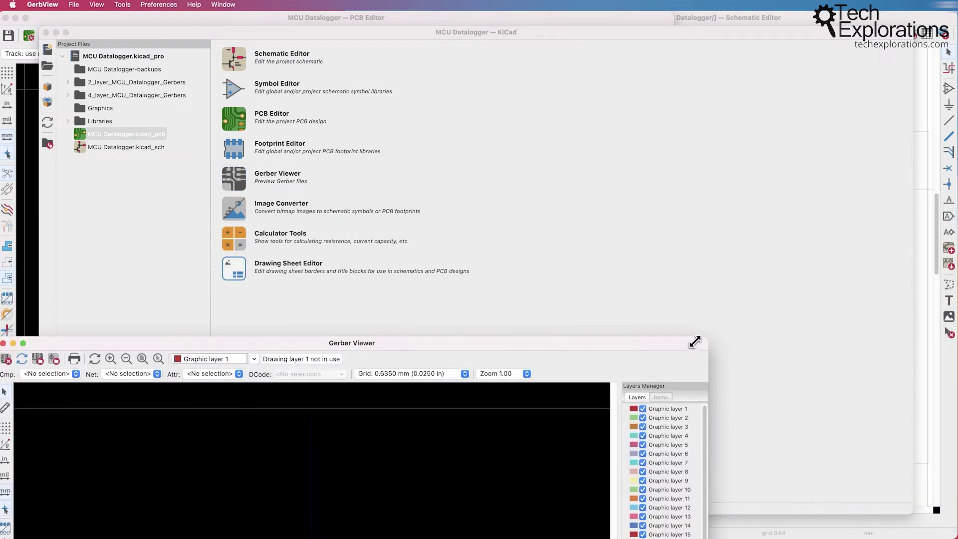
pyautogui.doubleClick(604, 343)
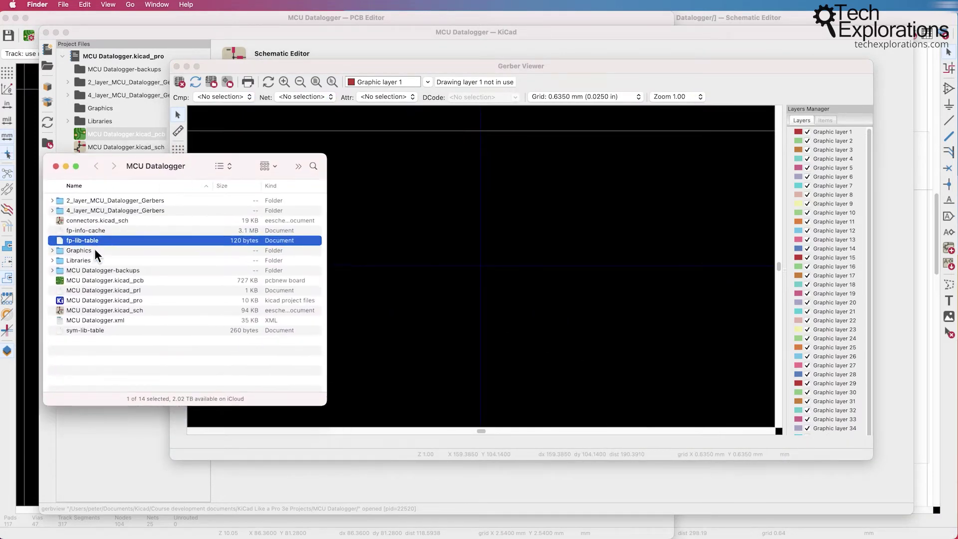
# Step: Expand the 4_layer_MCU_Datalogger_Gerbers folder in Finder and make the file list taller
pyautogui.click(72, 211)
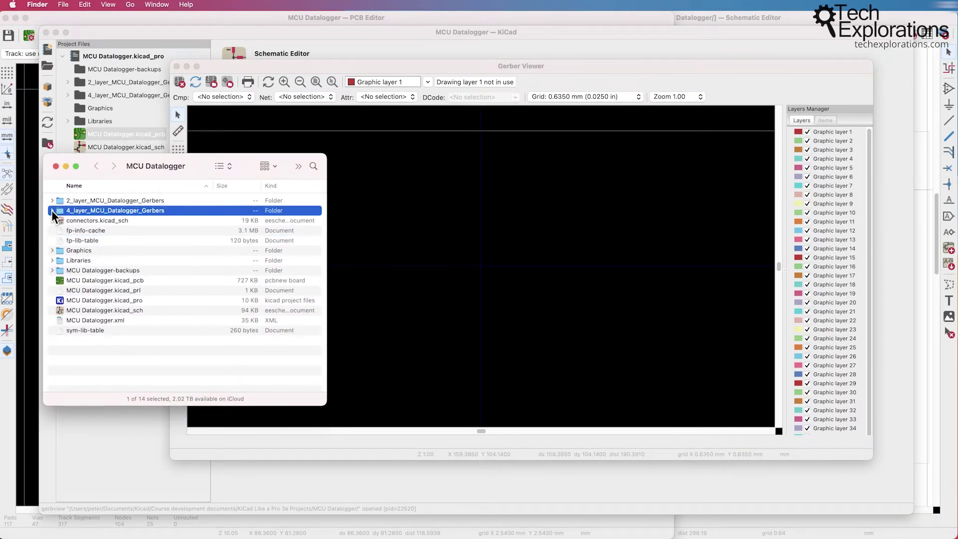
pyautogui.click(52, 210)
pyautogui.moveTo(140, 158); pyautogui.dragTo(143, 54)
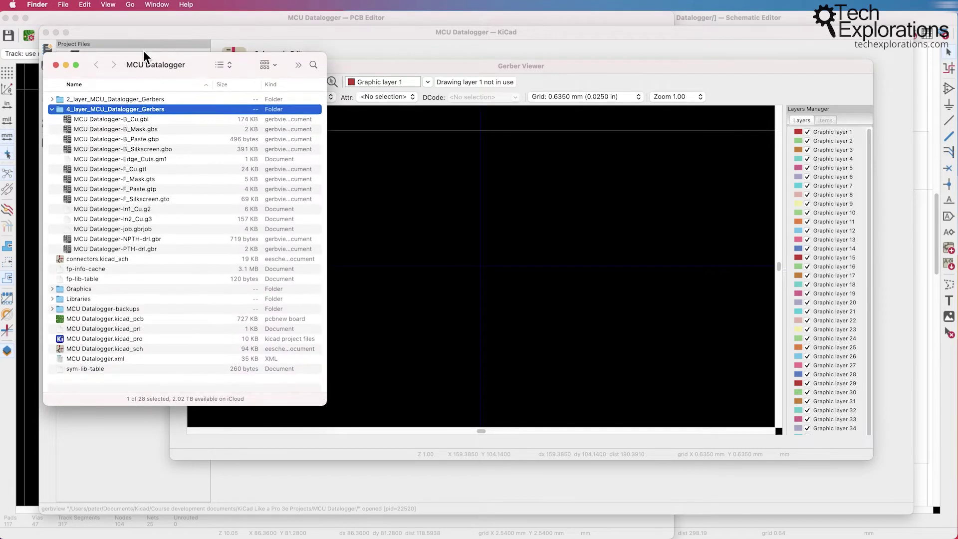
# Step: Select the B_Cu.gbl and PTH-drl.gbr Gerber files, then bring the PCB Editor forward
pyautogui.click(104, 120)
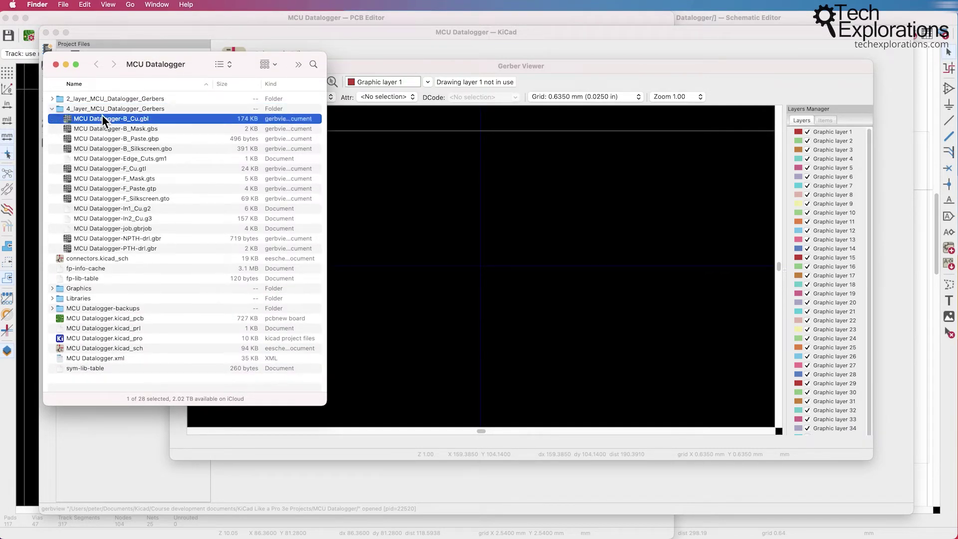
pyautogui.click(109, 249)
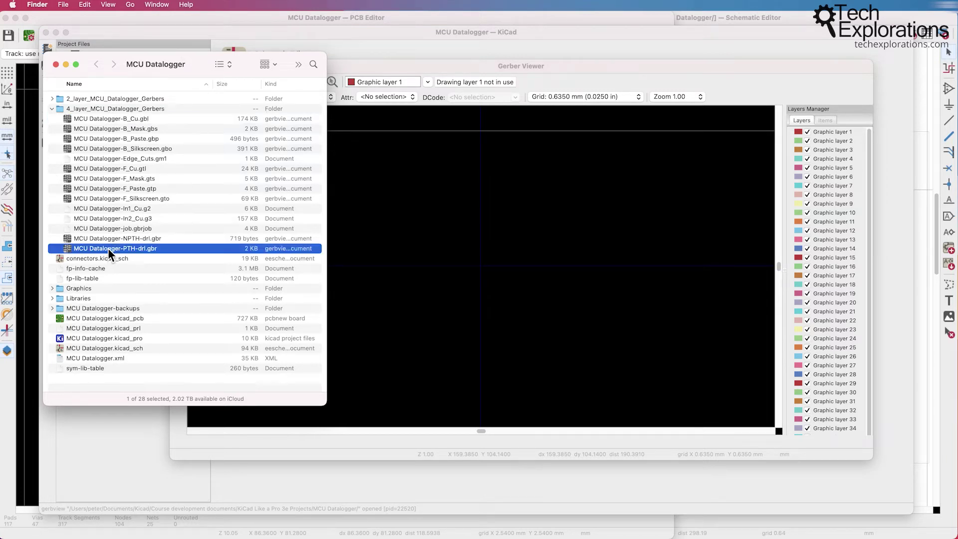
pyautogui.click(107, 120)
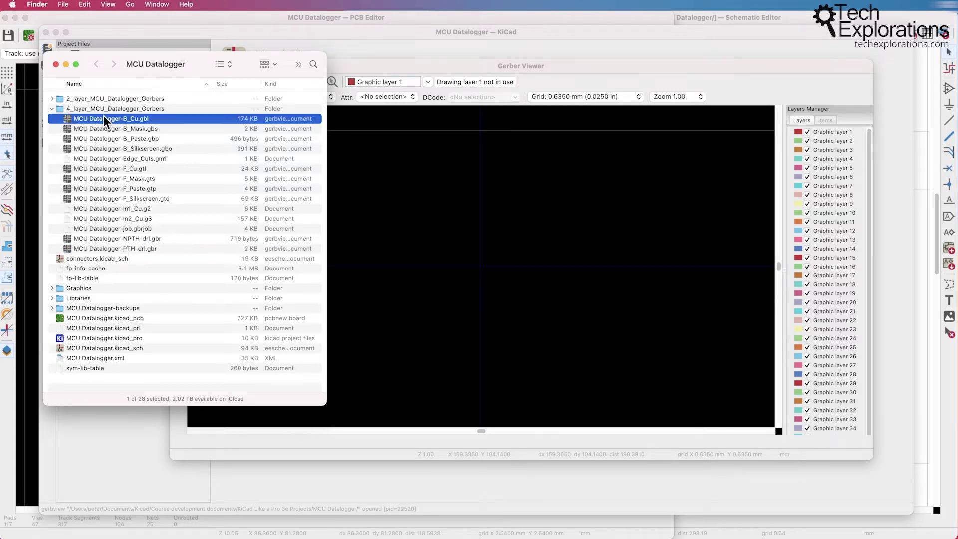
pyautogui.click(106, 19)
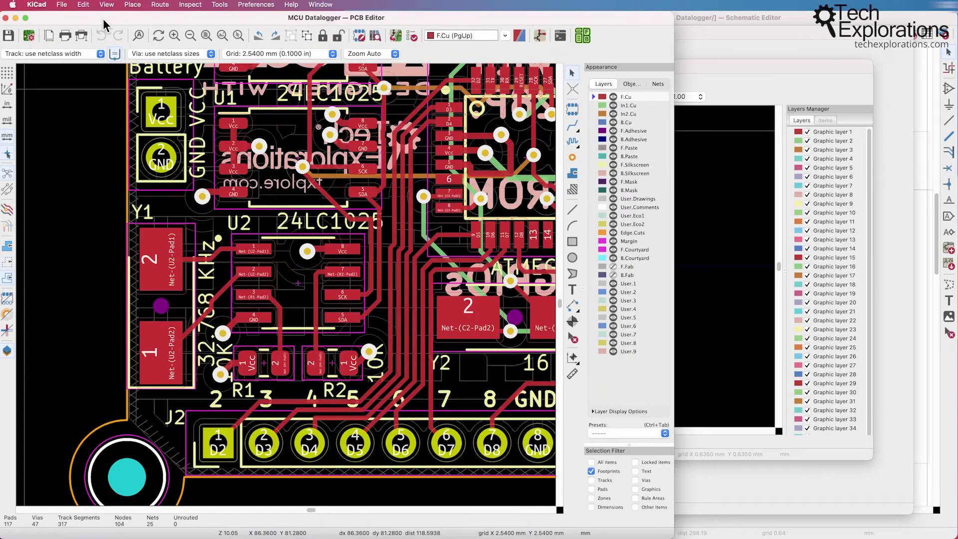
pyautogui.click(82, 39)
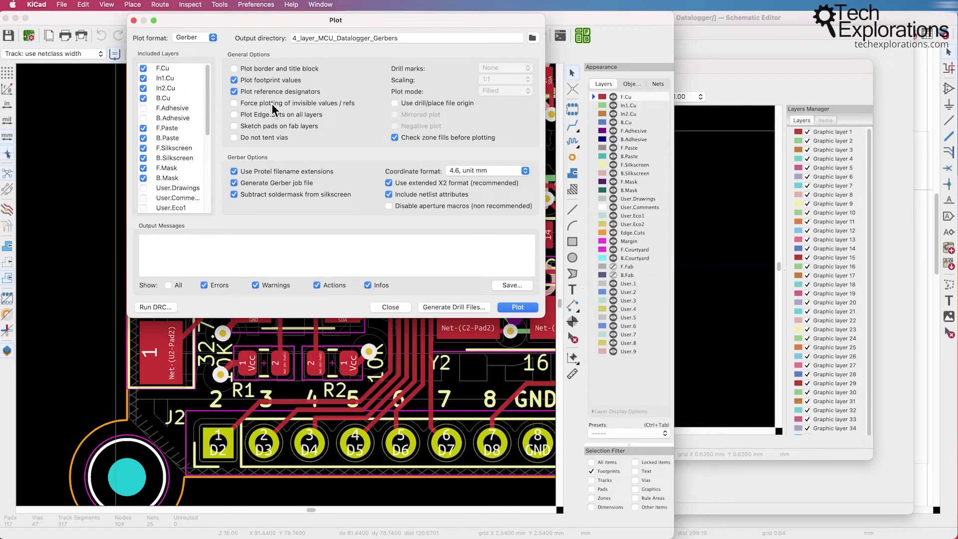
pyautogui.click(390, 307)
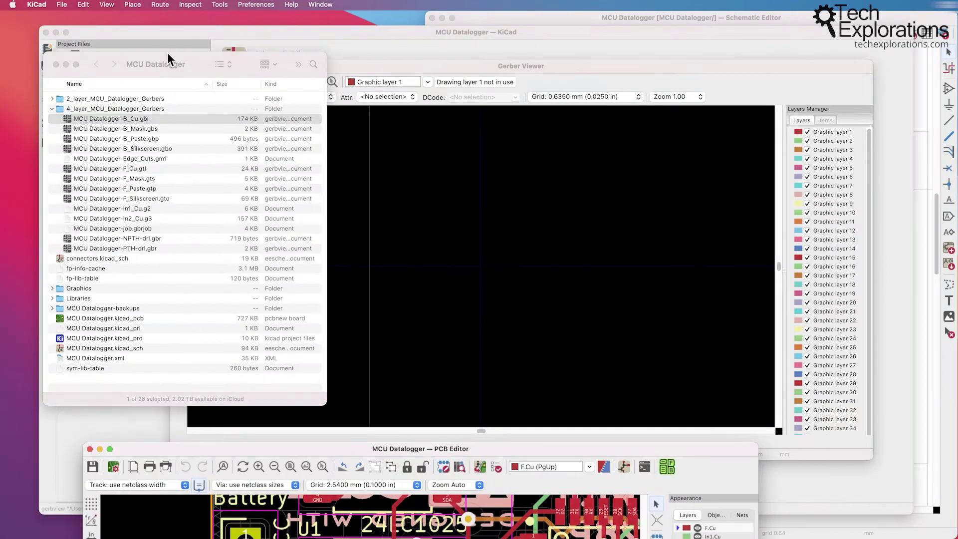
# Step: Select all 14 Gerber files from B_Cu.gbl through PTH-drl.gbr, then raise the Gerber Viewer
pyautogui.click(152, 61)
pyautogui.moveTo(152, 61); pyautogui.dragTo(148, 61)
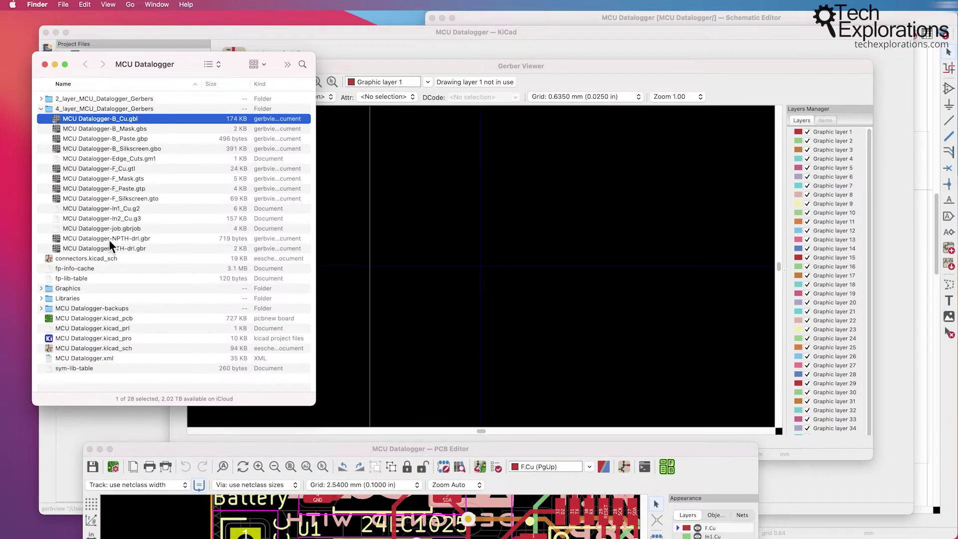
pyautogui.keyDown('shift'); pyautogui.click(110, 248); pyautogui.keyUp('shift')
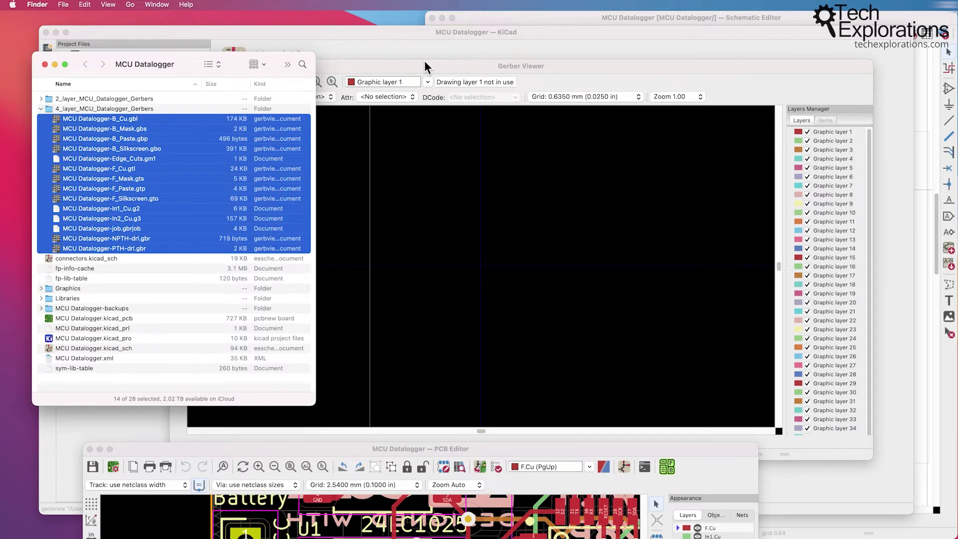
pyautogui.moveTo(426, 68); pyautogui.dragTo(477, 54)
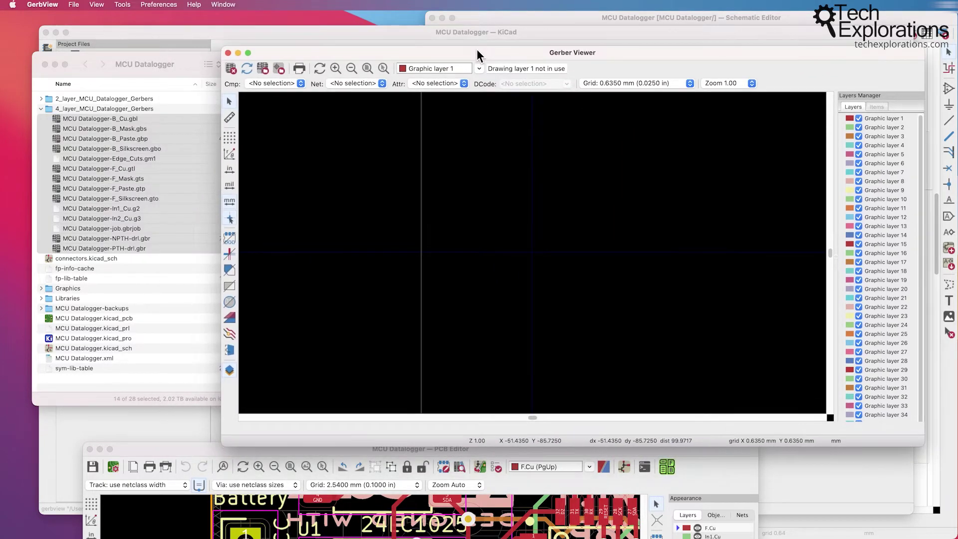
# Step: Open all 14 4-layer Gerber files in the Gerber Viewer using the All files type filter
pyautogui.click(74, 5)
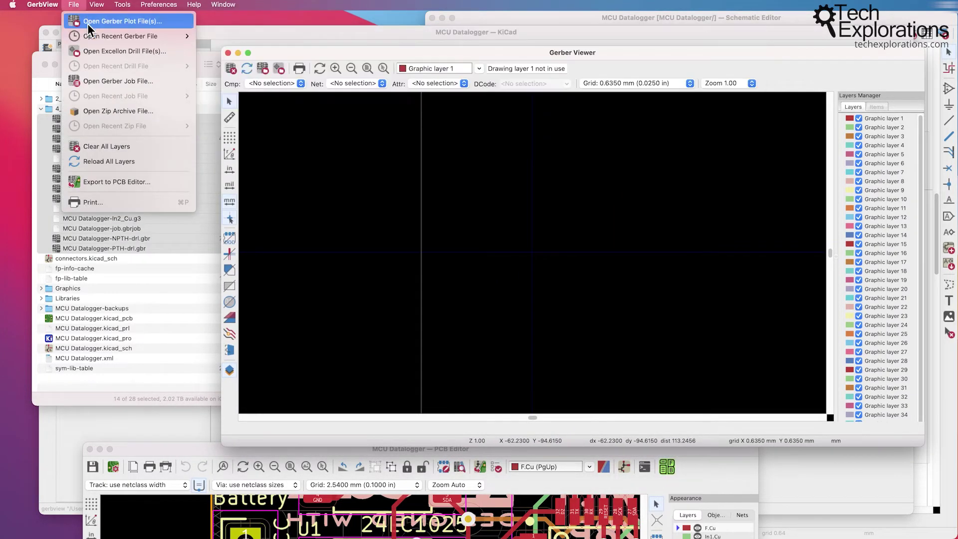
pyautogui.click(100, 21)
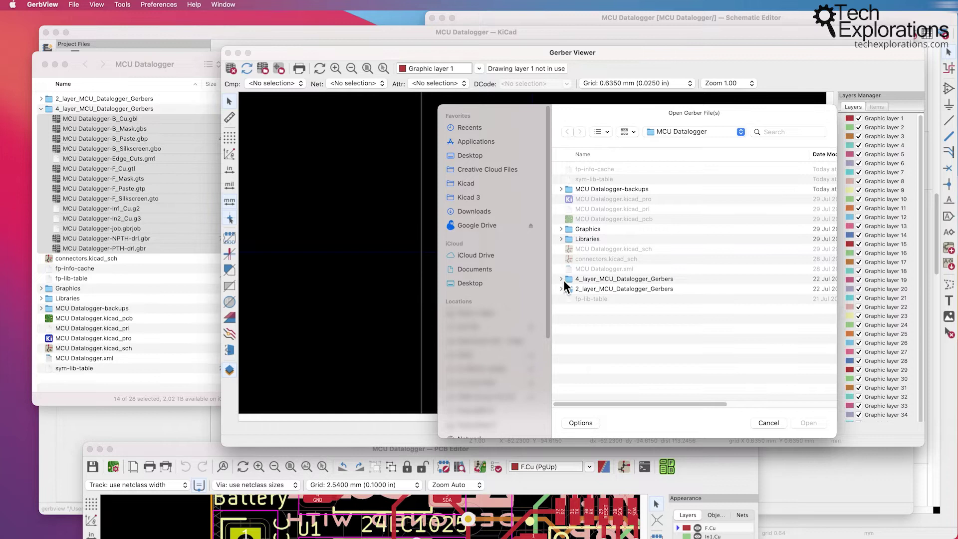
pyautogui.click(561, 279)
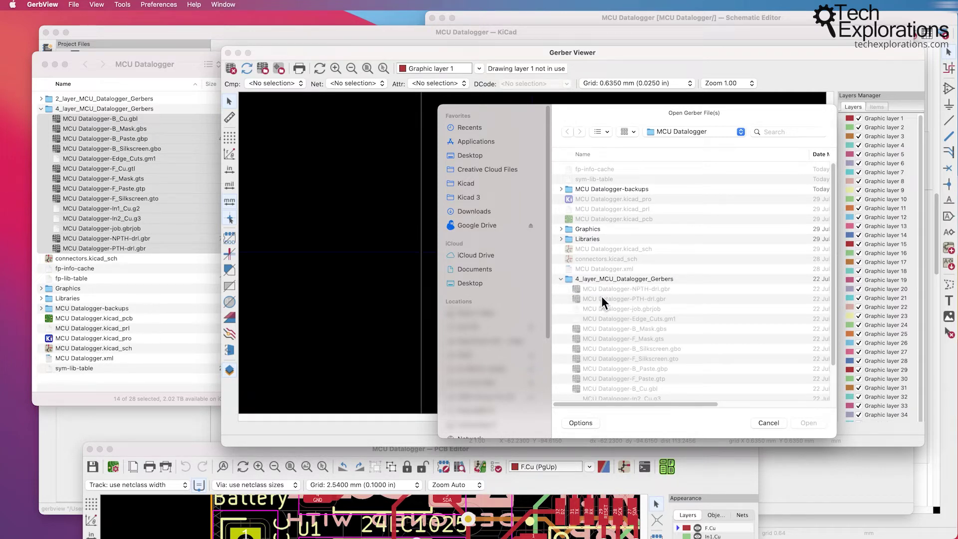
pyautogui.scroll(-2, 601, 296)
pyautogui.click(583, 423)
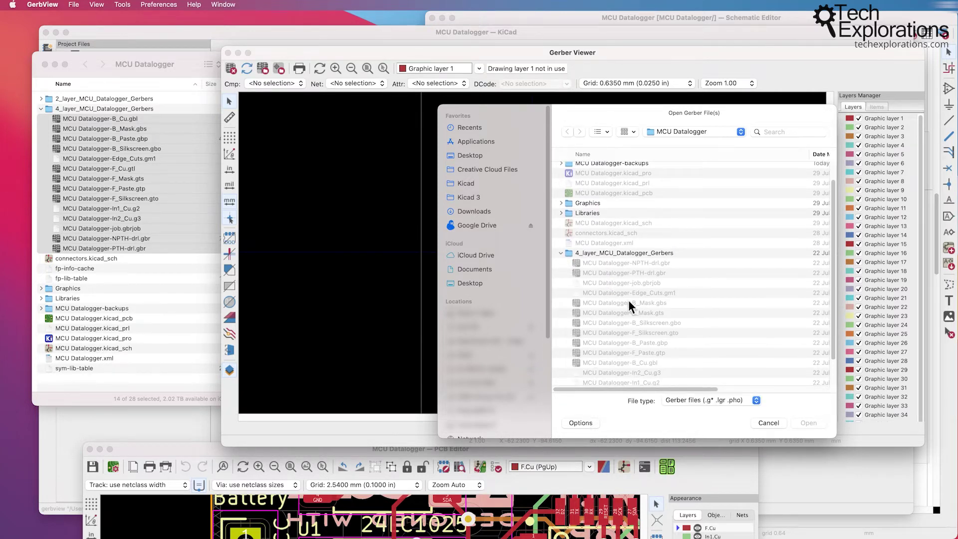
pyautogui.scroll(-3, 624, 325)
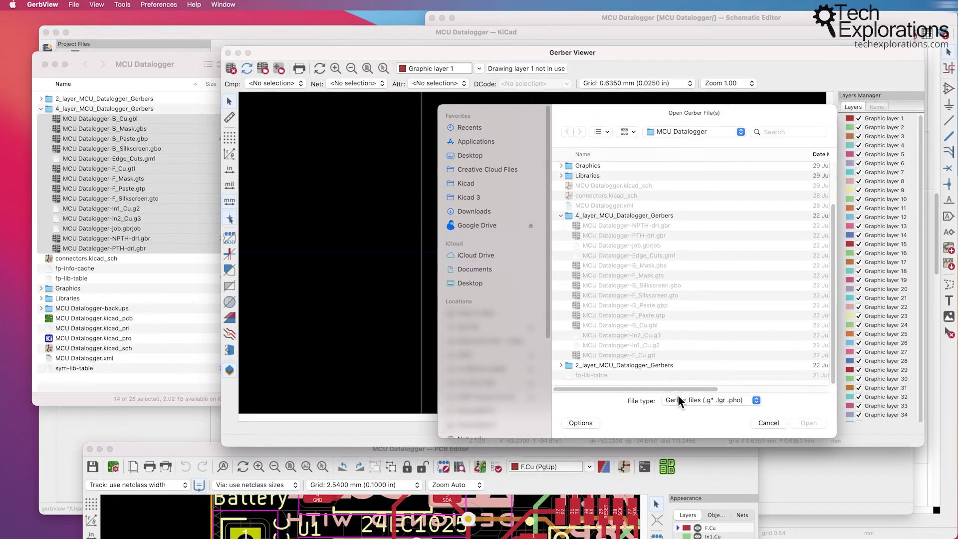
pyautogui.click(700, 401)
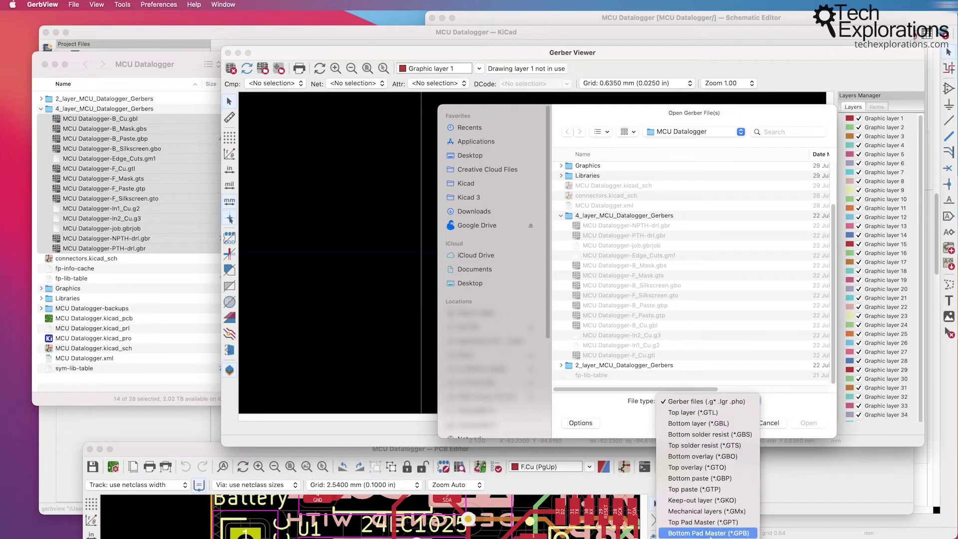
pyautogui.click(711, 530)
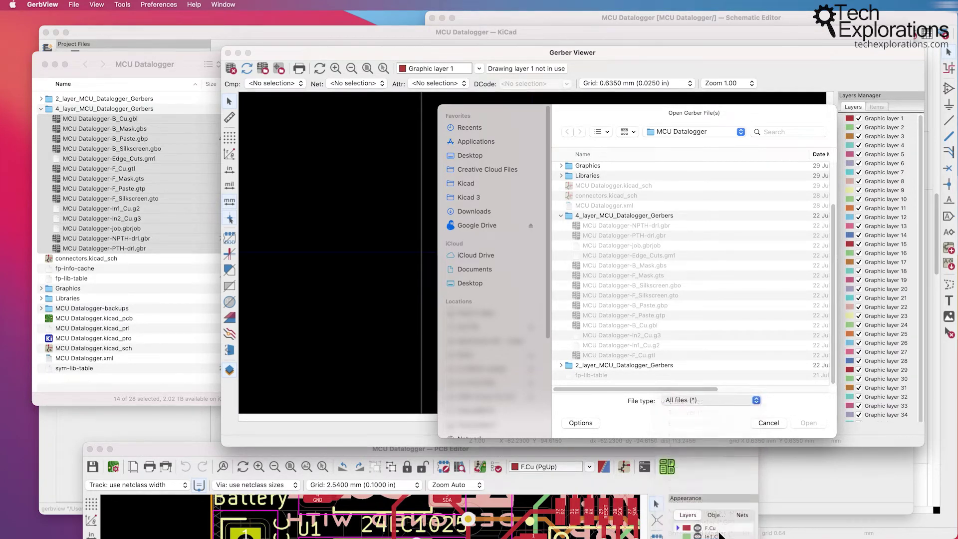
pyautogui.click(651, 354)
pyautogui.keyDown('shift'); pyautogui.click(637, 226); pyautogui.keyUp('shift')
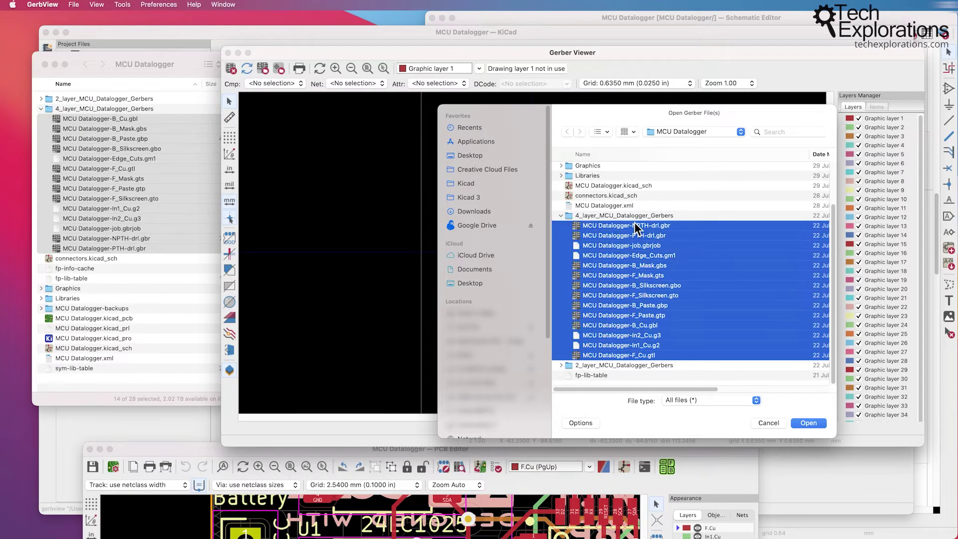
pyautogui.click(807, 423)
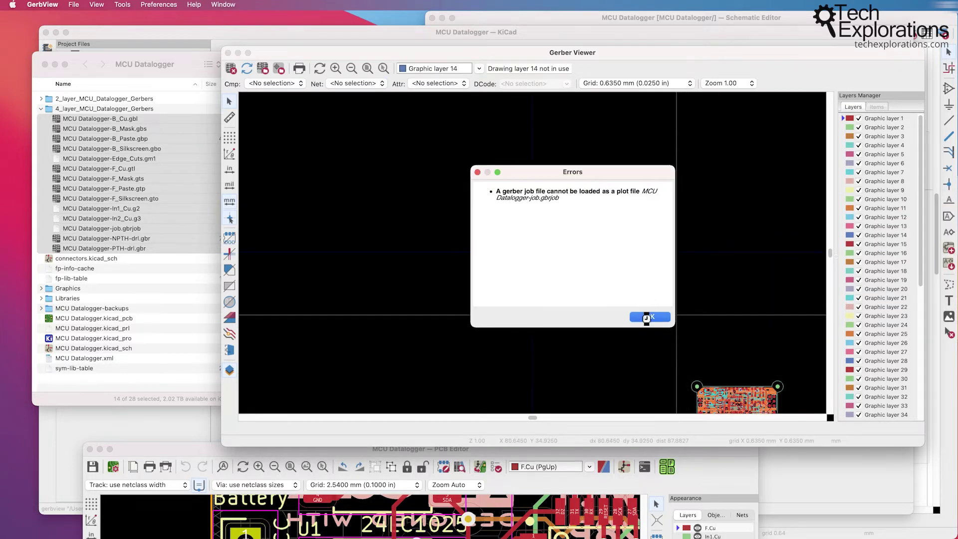
# Step: Dismiss the job-file error and toggle the first copper and drill layers off and back on
pyautogui.click(647, 317)
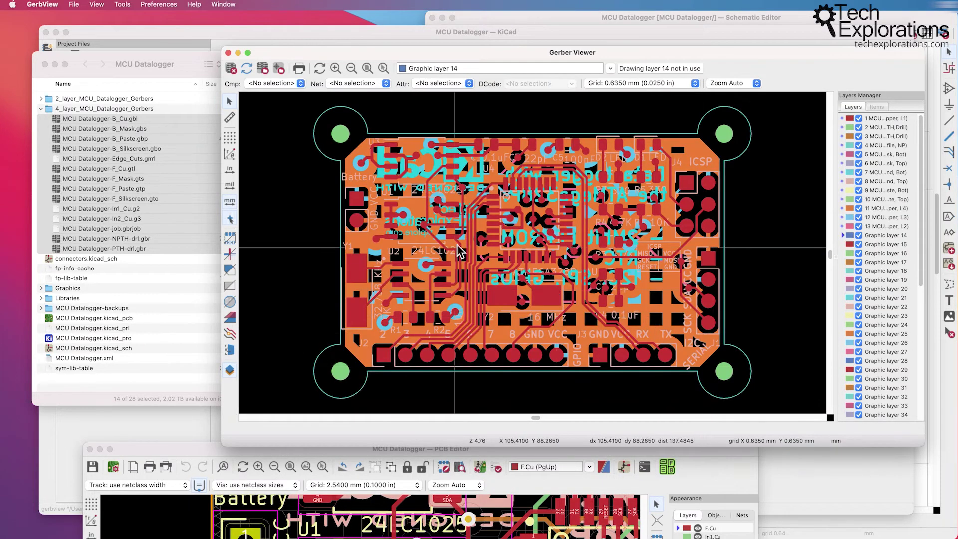
pyautogui.scroll(3, 460, 251)
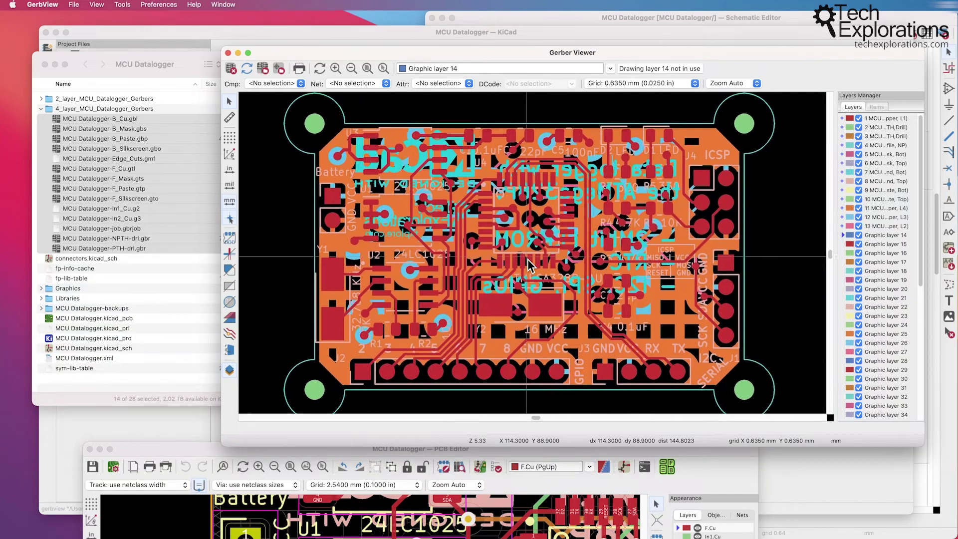
pyautogui.scroll(-1, 574, 239)
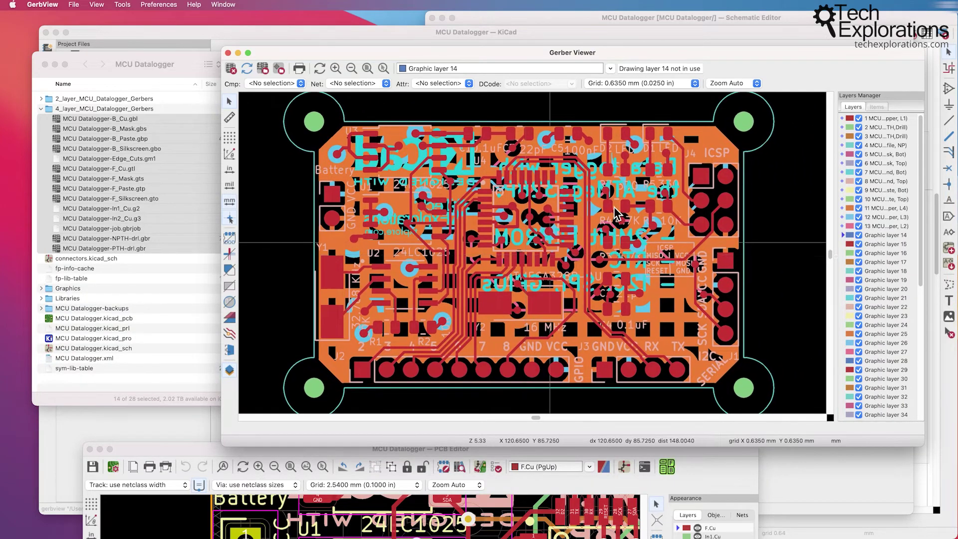
pyautogui.click(859, 119)
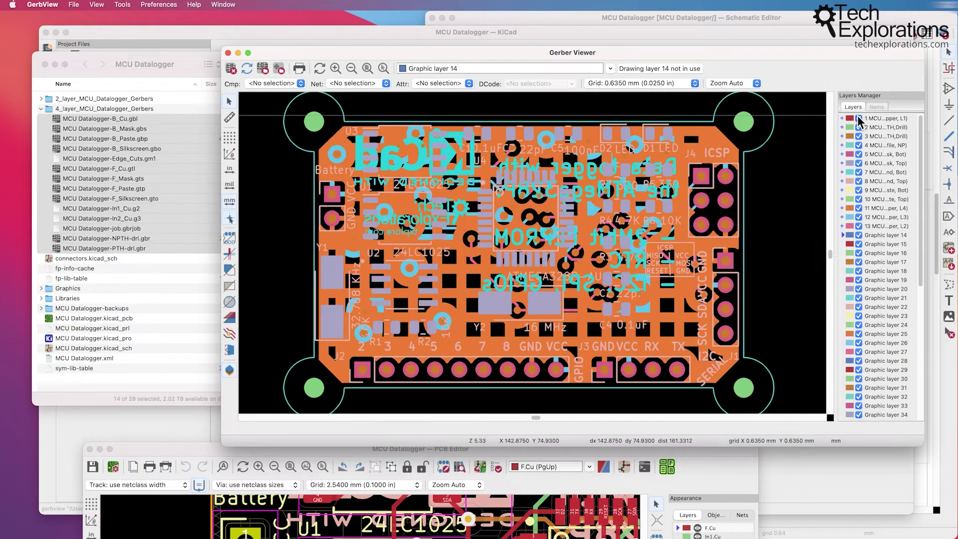
pyautogui.click(859, 119)
pyautogui.click(859, 128)
pyautogui.click(859, 128)
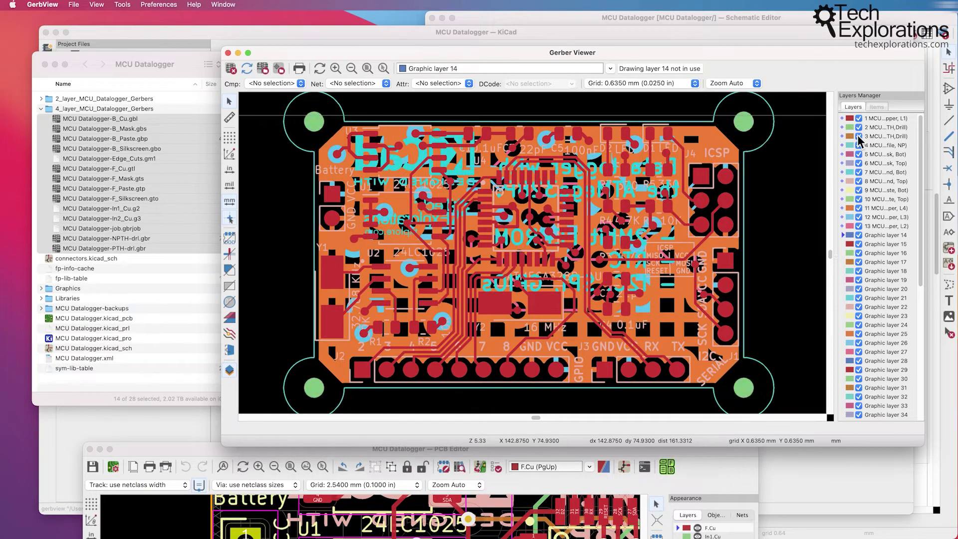
# Step: Hide Gerber layers 4 through 13 one by one to reveal the inner copper layers
pyautogui.click(860, 144)
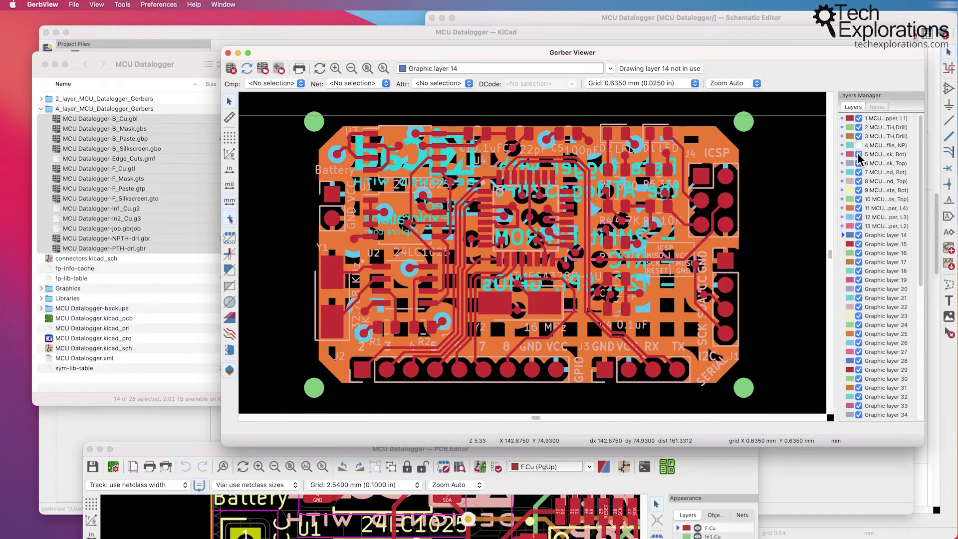
pyautogui.click(859, 154)
pyautogui.click(859, 172)
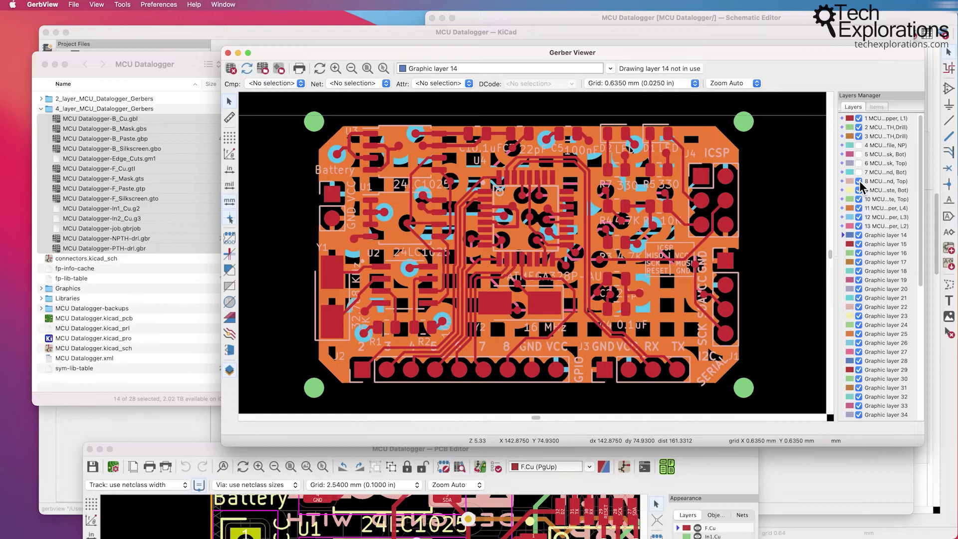
pyautogui.click(859, 182)
pyautogui.click(859, 190)
pyautogui.click(859, 200)
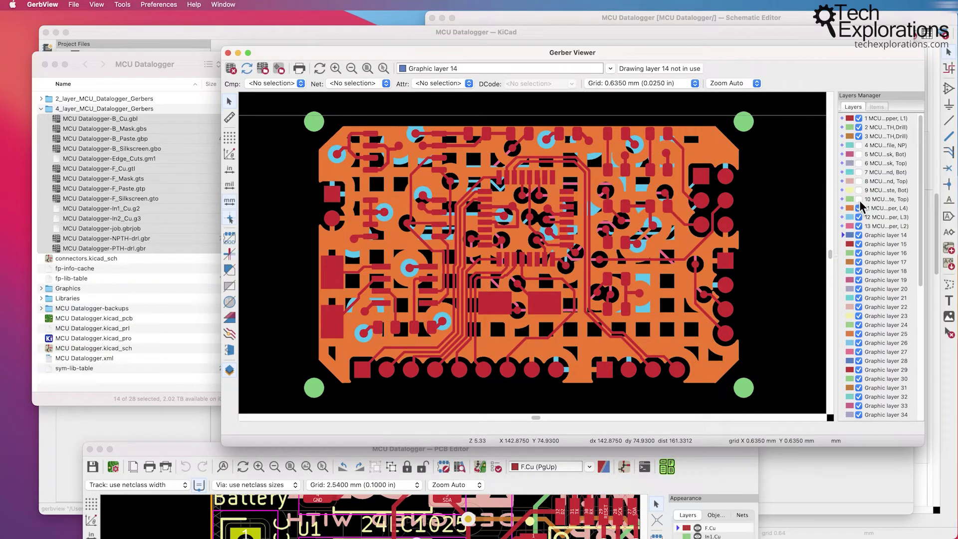
pyautogui.click(859, 208)
pyautogui.click(859, 209)
pyautogui.click(859, 208)
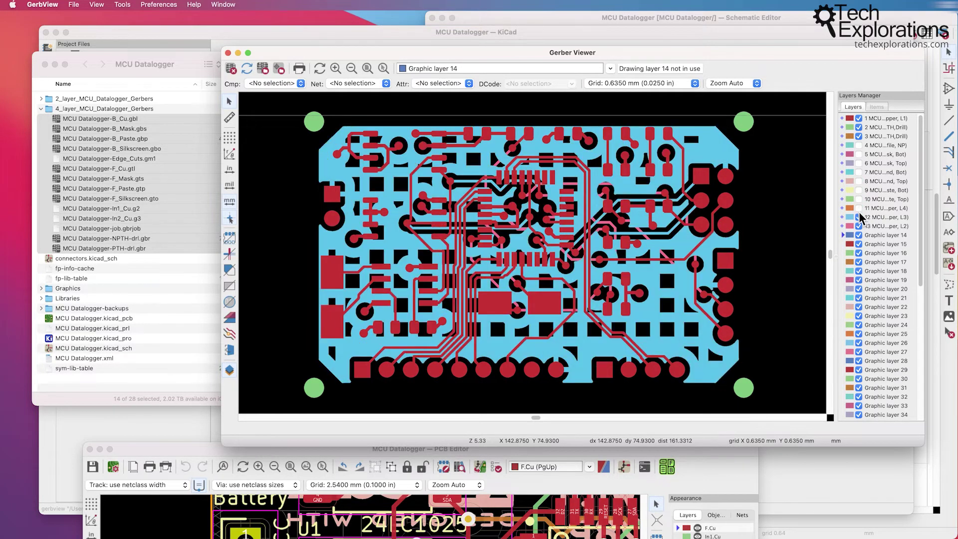
pyautogui.click(859, 217)
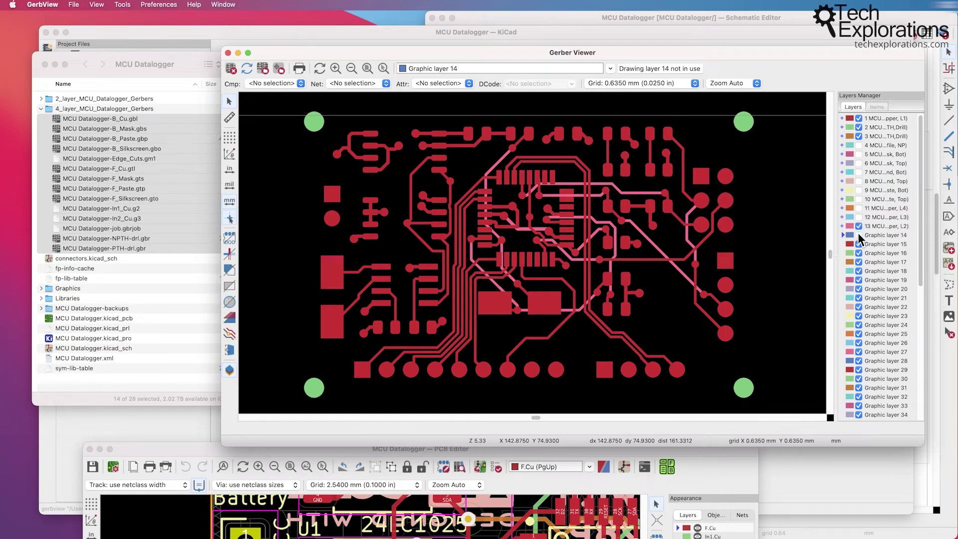
pyautogui.click(859, 226)
pyautogui.click(860, 227)
# Step: Restore layers 12, 11 and 10, then close the Gerber Viewer
pyautogui.click(860, 217)
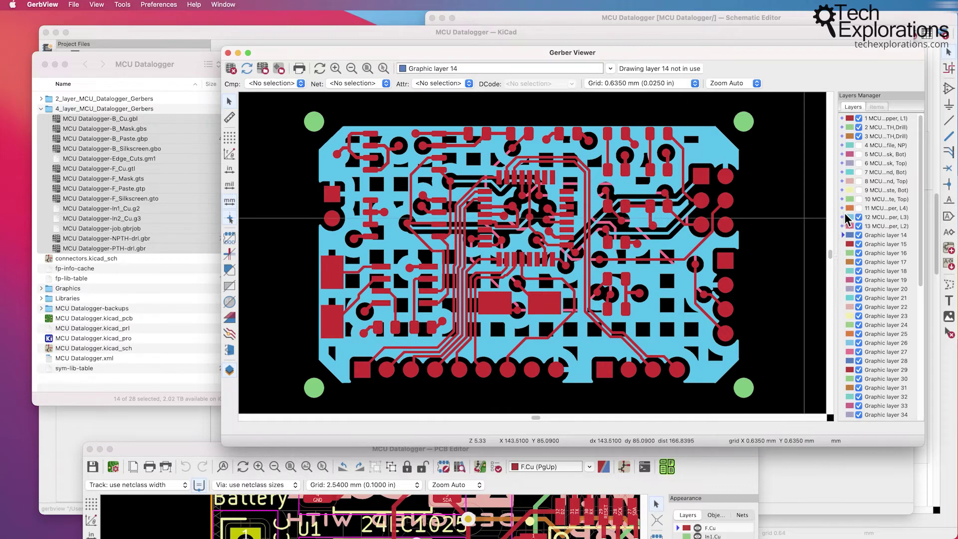
pyautogui.click(859, 208)
pyautogui.click(859, 199)
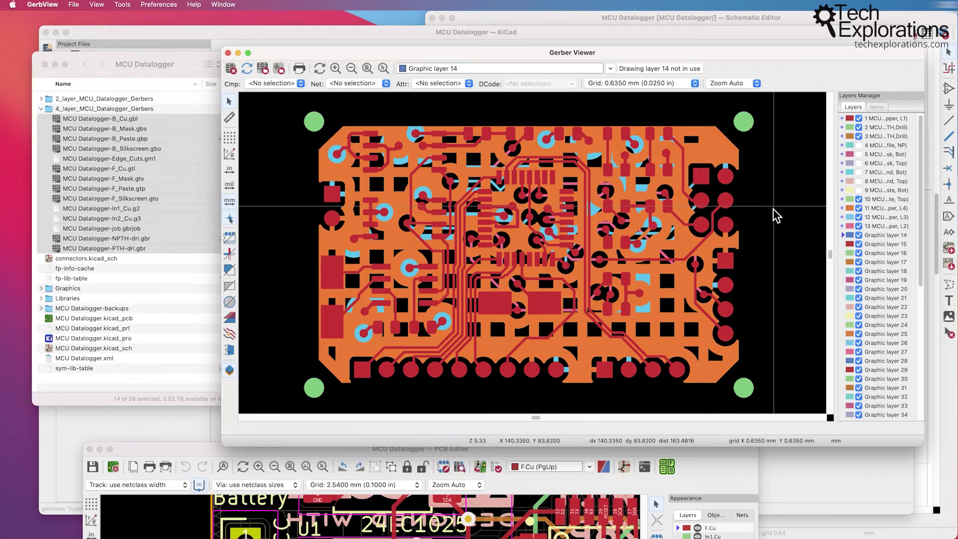
pyautogui.click(228, 52)
# Step: Open the Bitmap to Component Converter, preview its Greyscale and Black&White Picture tabs, then raise the PCB Editor
pyautogui.click(524, 31)
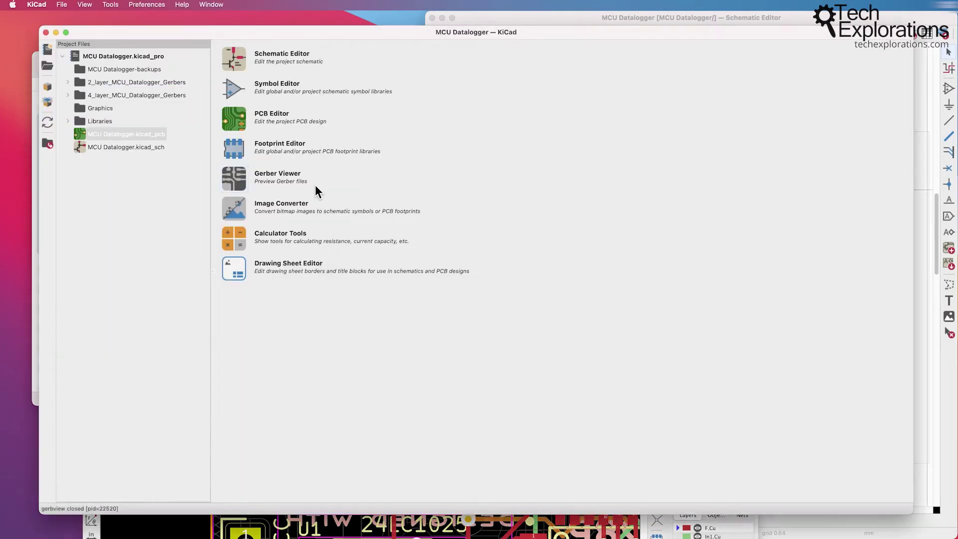
pyautogui.click(234, 209)
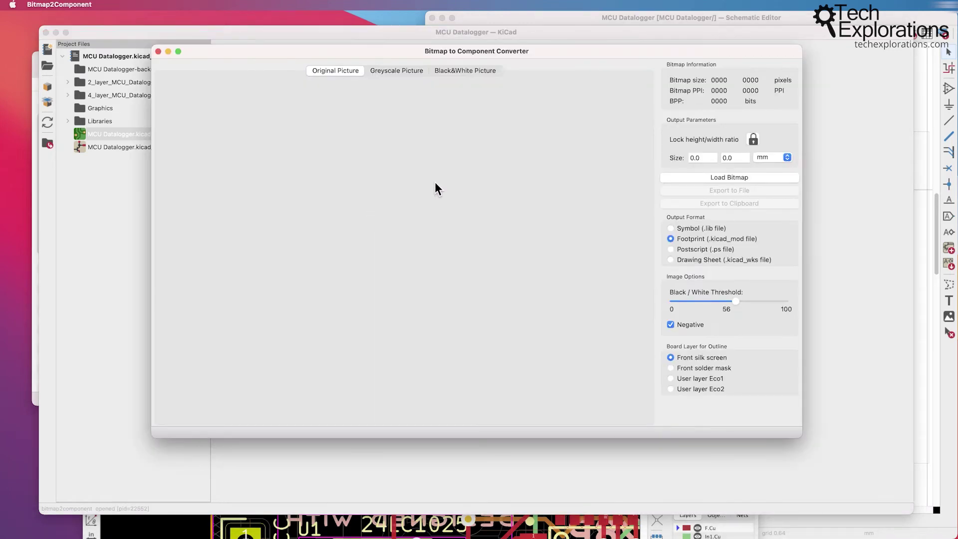
pyautogui.moveTo(454, 51); pyautogui.dragTo(601, 42)
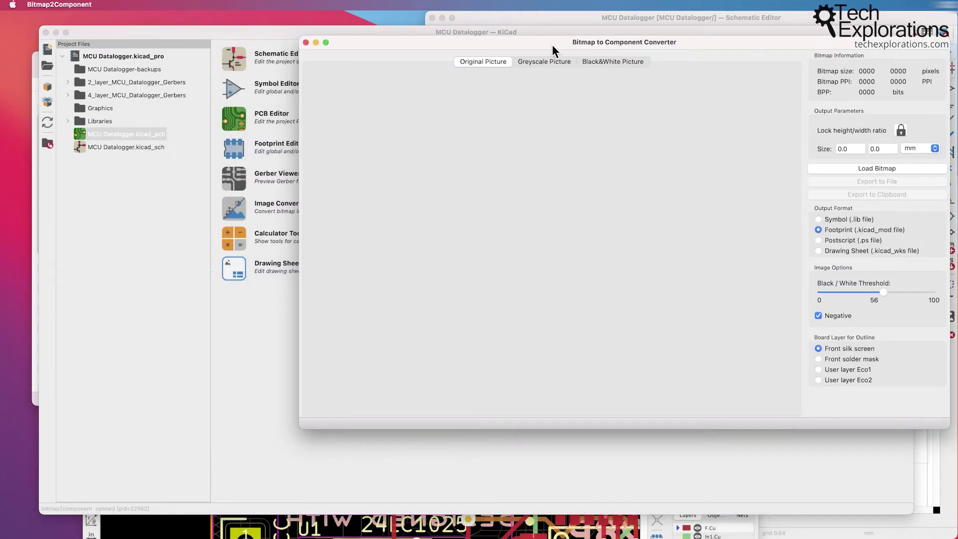
pyautogui.click(535, 61)
pyautogui.click(612, 62)
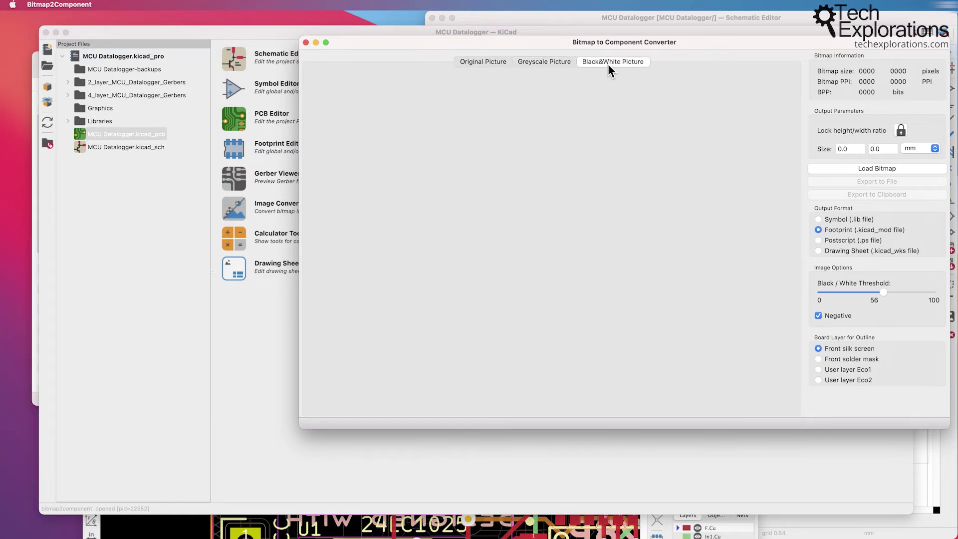
pyautogui.click(309, 521)
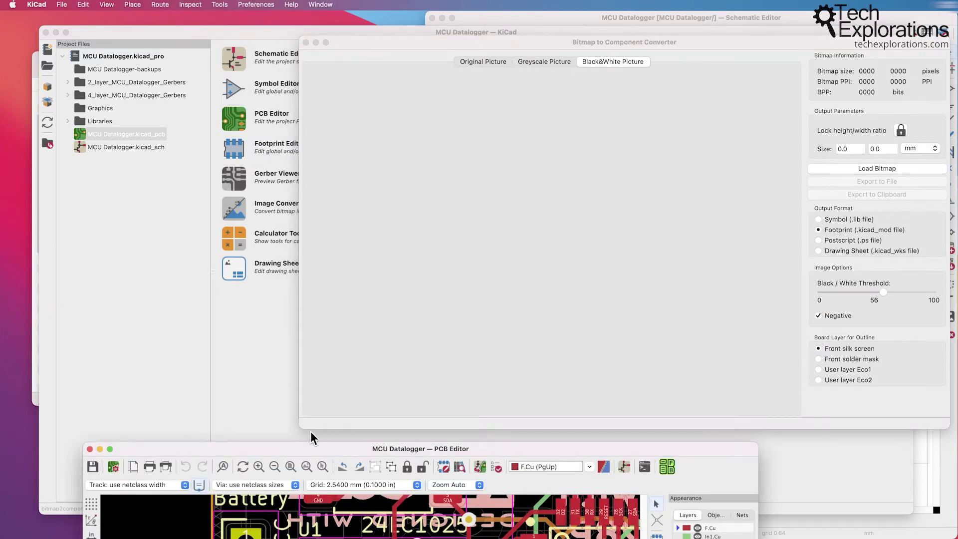
pyautogui.moveTo(298, 448); pyautogui.dragTo(250, 20)
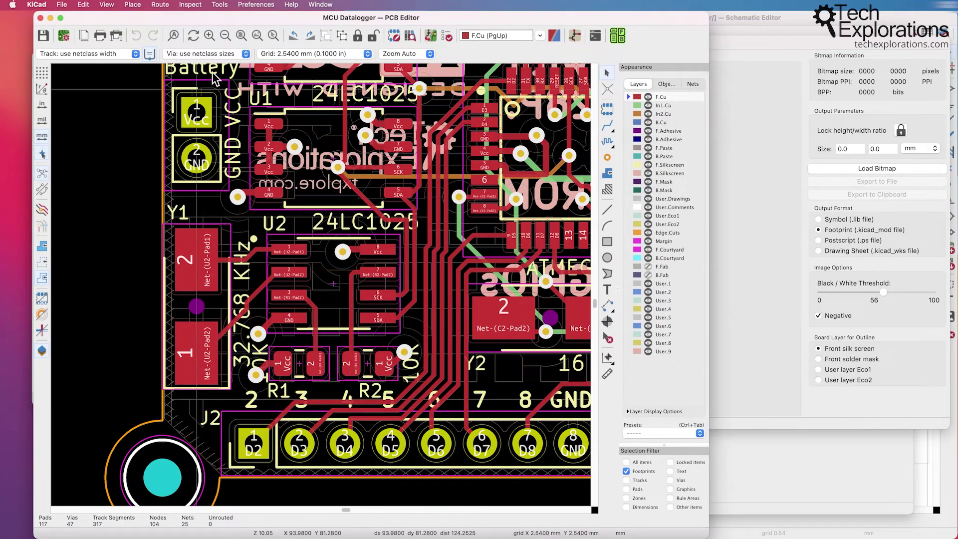
# Step: Open the 3D Viewer, flip to the bottom view, and zoom into the Tech Explorations logo
pyautogui.click(108, 6)
pyautogui.click(129, 46)
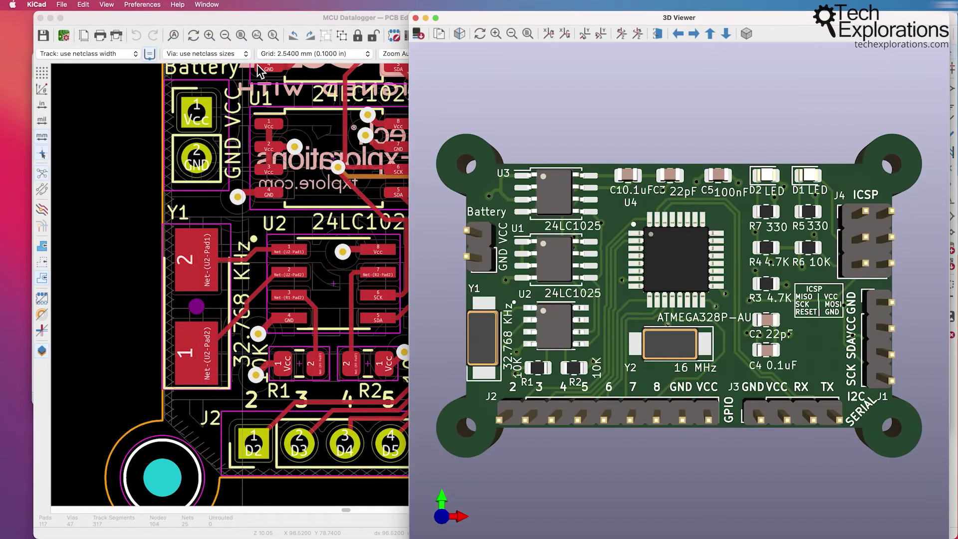
pyautogui.click(658, 34)
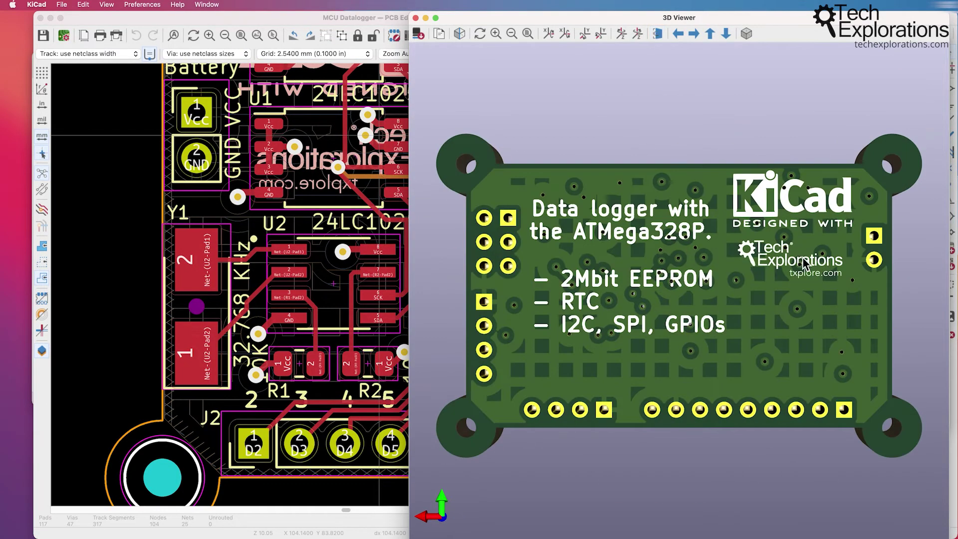
pyautogui.scroll(10, 809, 285)
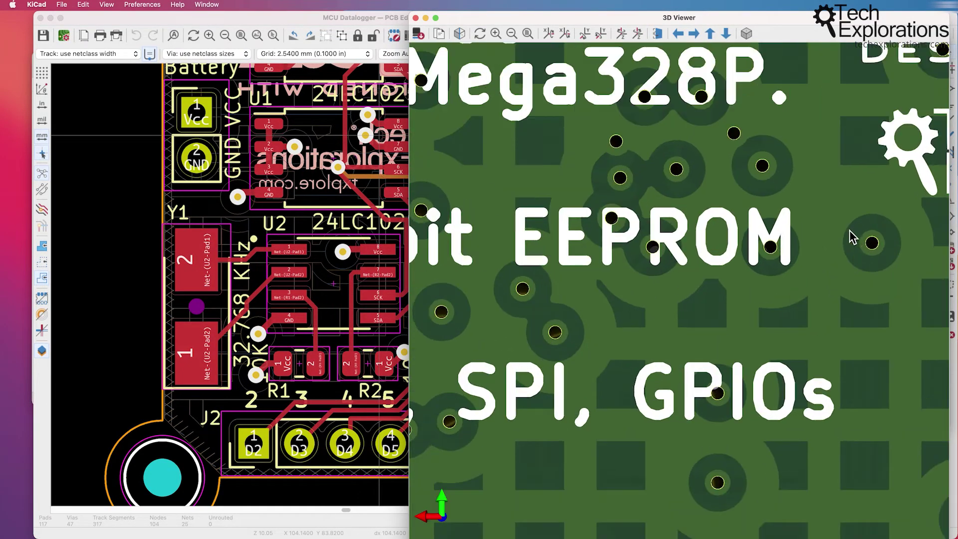
pyautogui.hscroll(5, 599, 319)
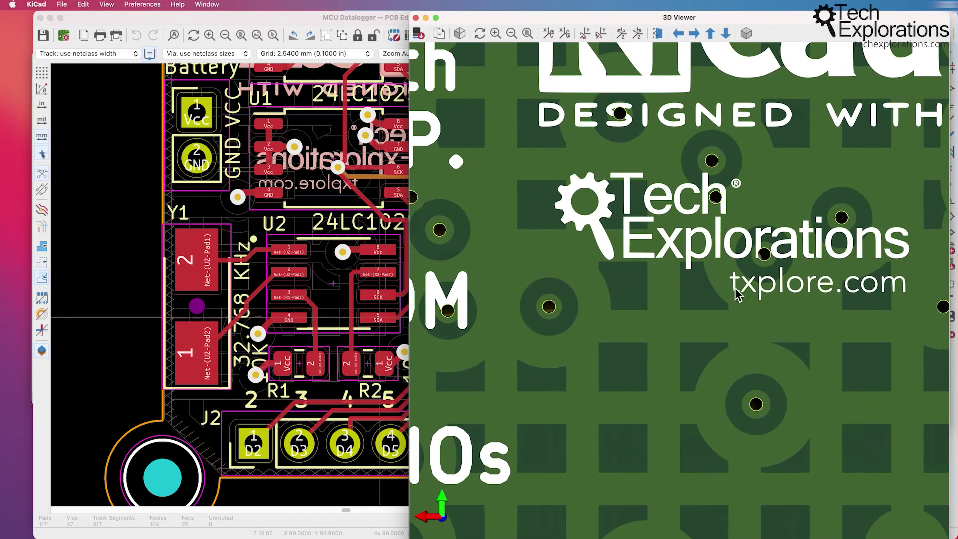
pyautogui.hscroll(2, 737, 288)
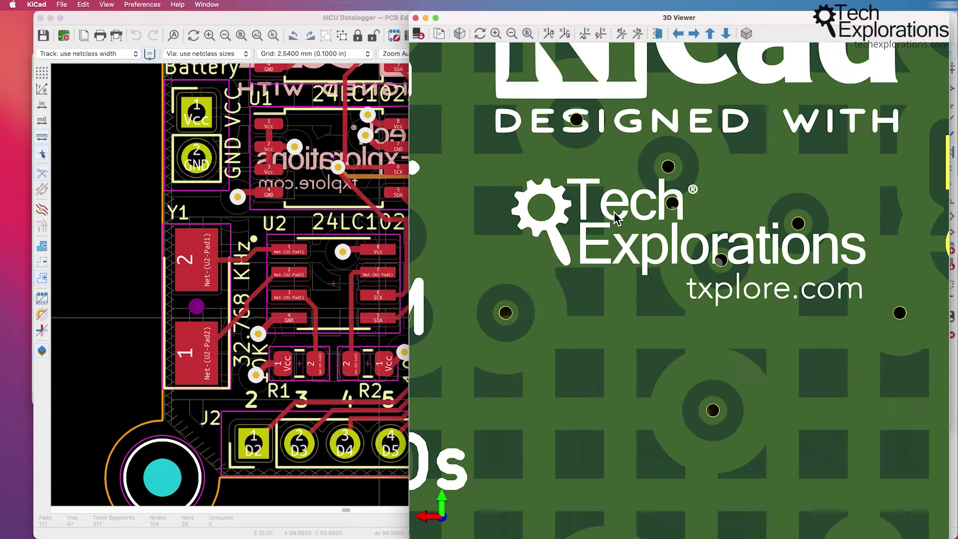
pyautogui.moveTo(801, 21); pyautogui.dragTo(401, 21)
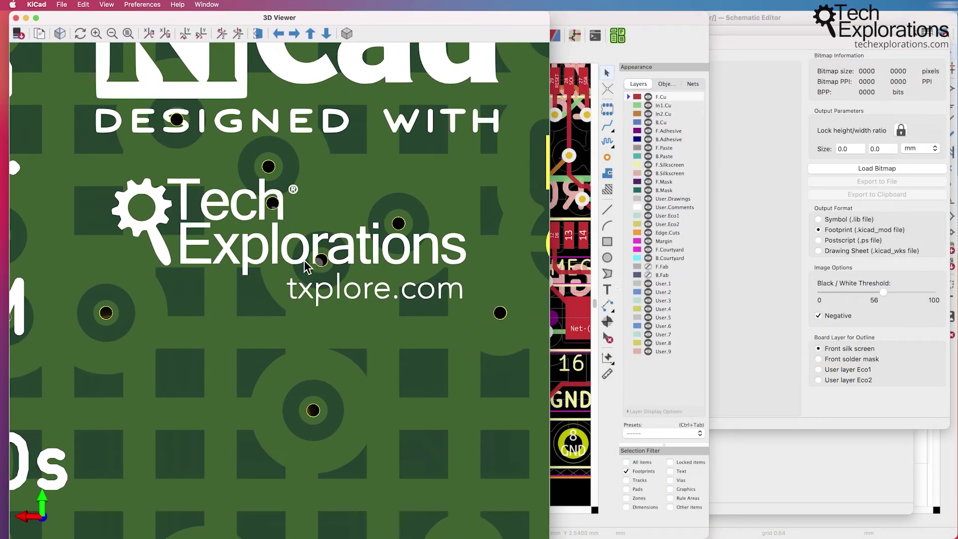
pyautogui.click(816, 54)
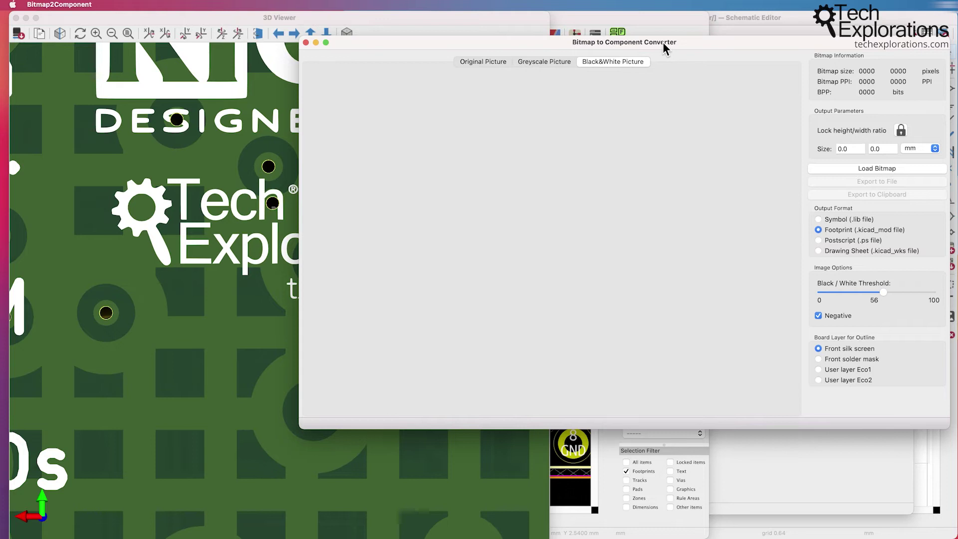
# Step: Nudge the converter window down and bring the 3D Viewer back to the front
pyautogui.moveTo(663, 42); pyautogui.dragTo(664, 49)
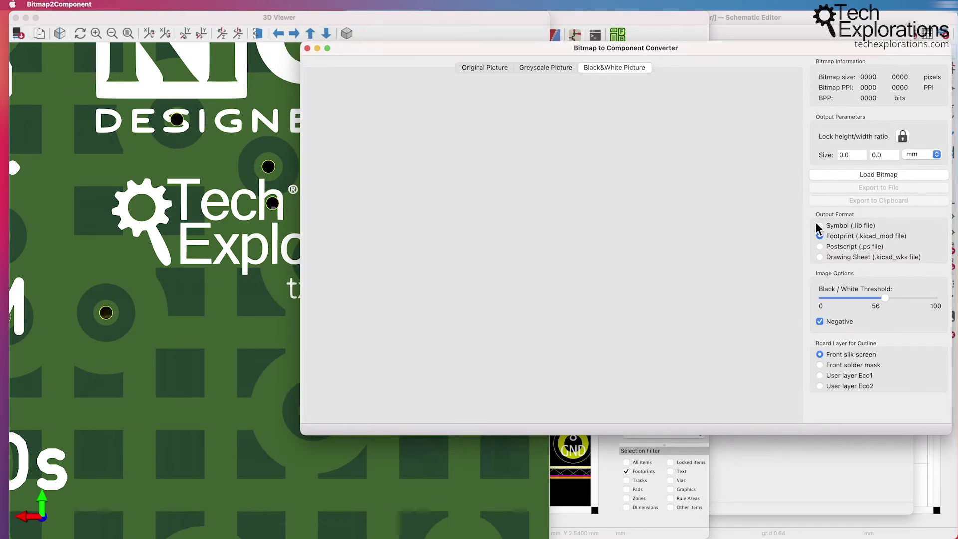
pyautogui.click(186, 241)
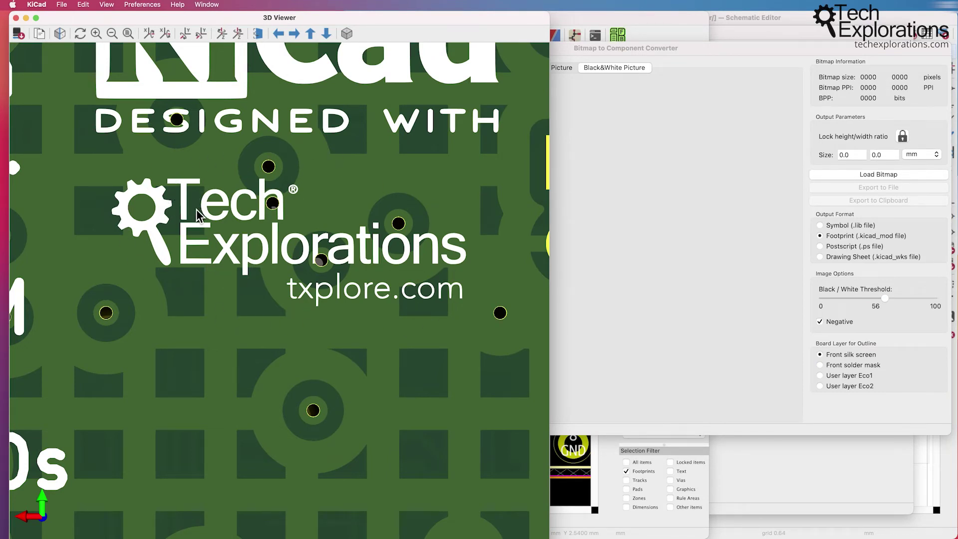
# Step: Zoom out, pan and zoom back into the underside logo, then bring the bitmap converter forward
pyautogui.scroll(-8, 197, 208)
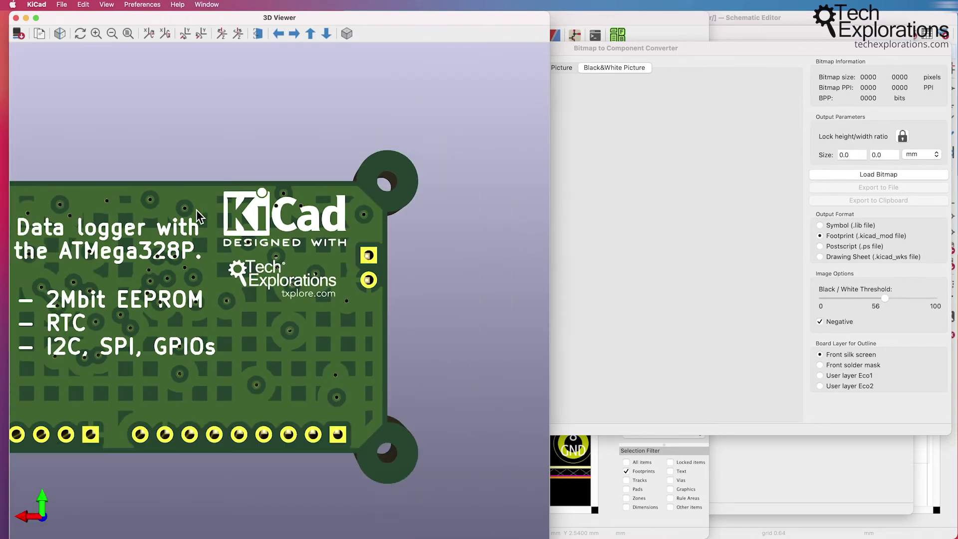
pyautogui.hscroll(-5, 376, 241)
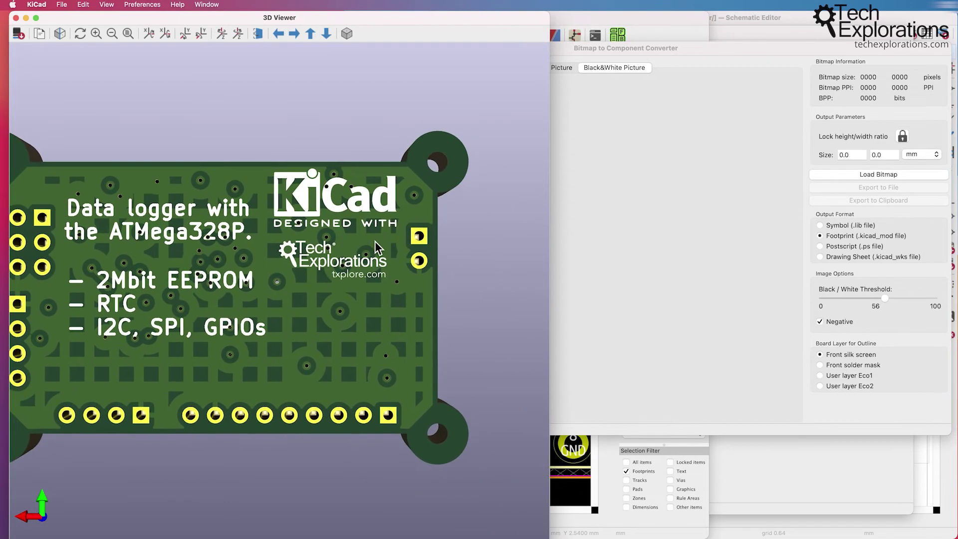
pyautogui.hscroll(-3, 376, 241)
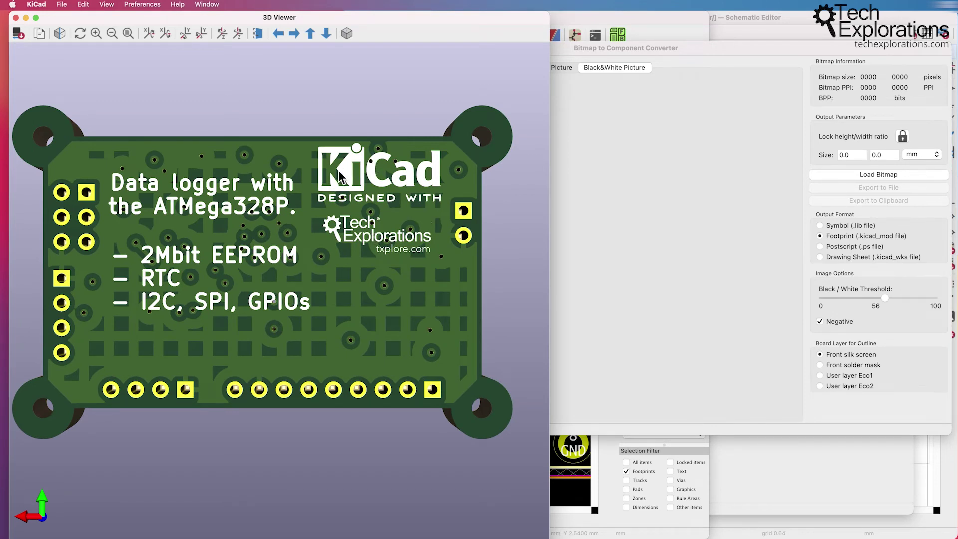
pyautogui.scroll(3, 348, 166)
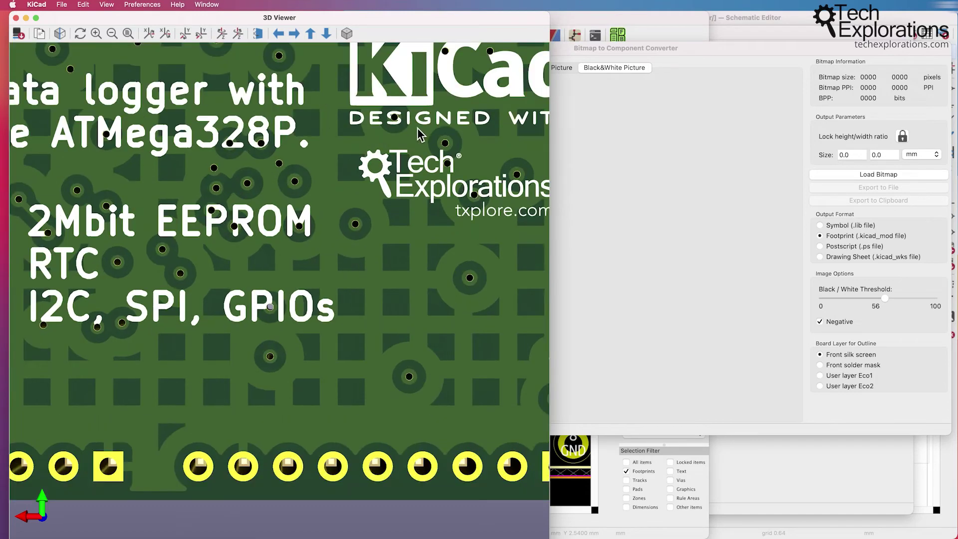
pyautogui.moveTo(418, 127); pyautogui.dragTo(293, 275, button='middle')
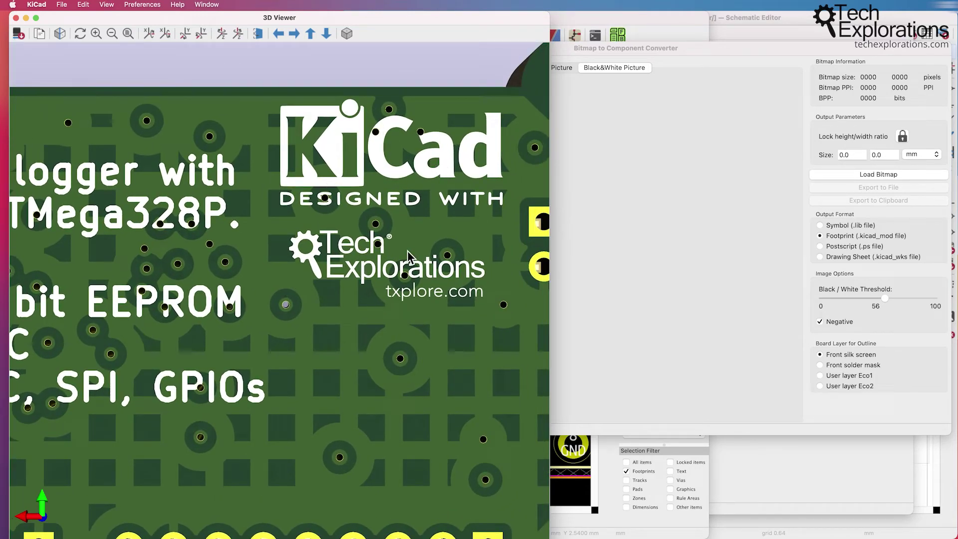
pyautogui.click(723, 193)
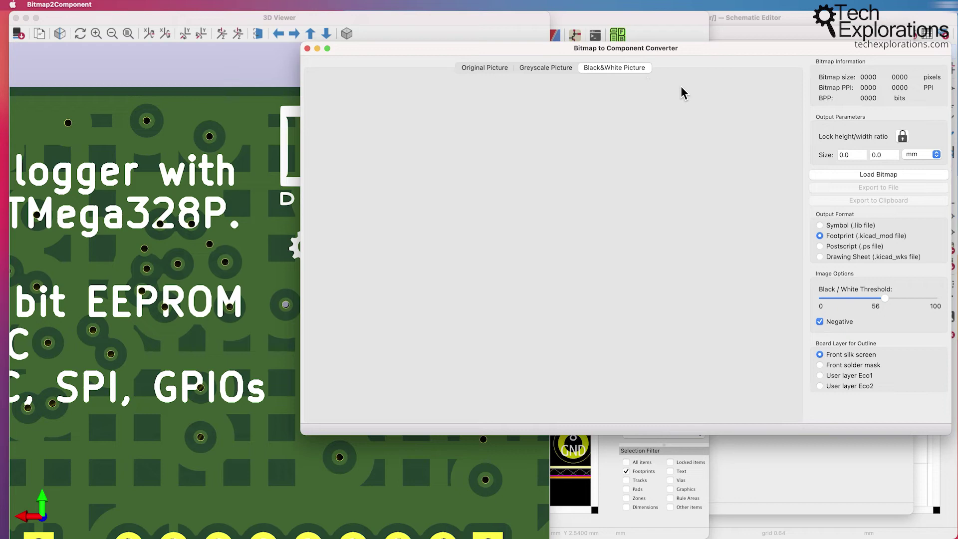
# Step: Close the bitmap converter and 3D viewer, then launch and reposition the PCB Calculator
pyautogui.click(308, 49)
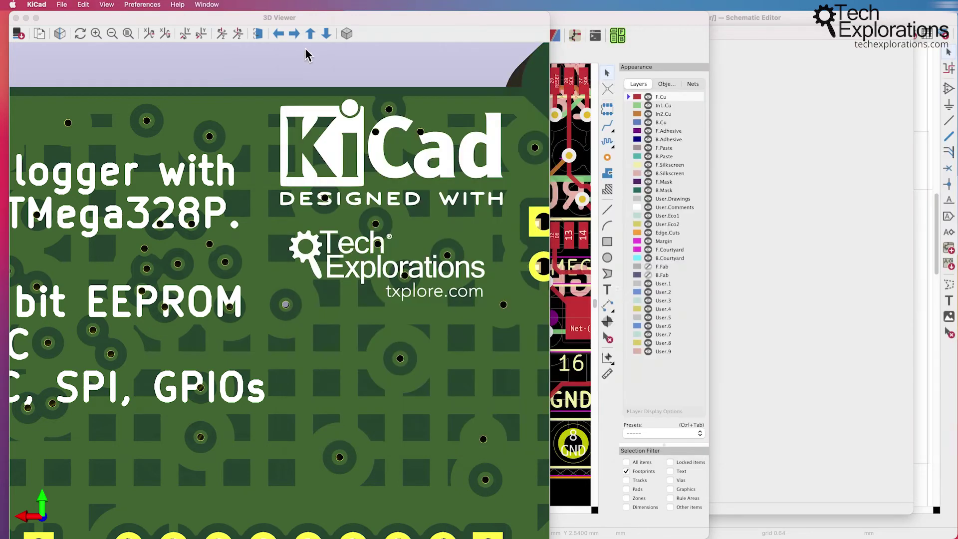
pyautogui.click(16, 18)
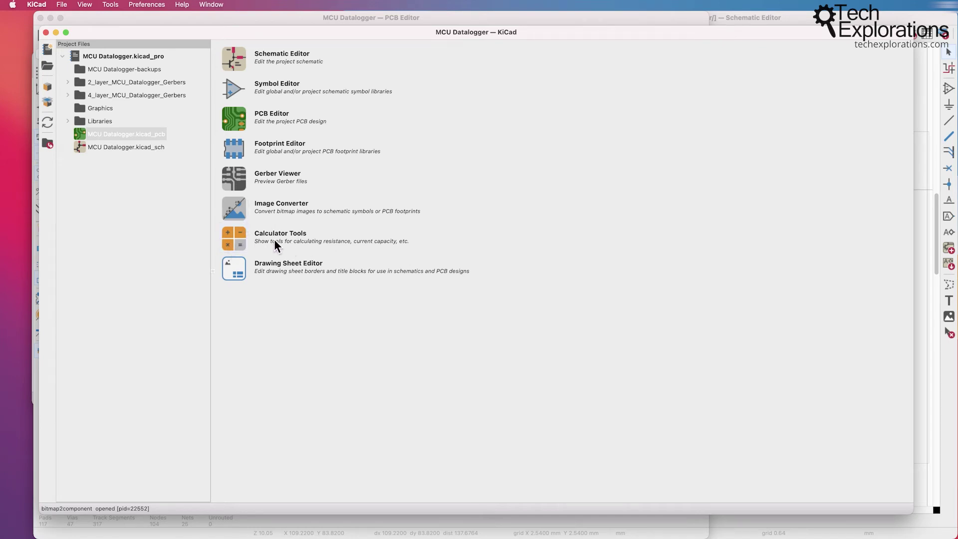
pyautogui.click(235, 237)
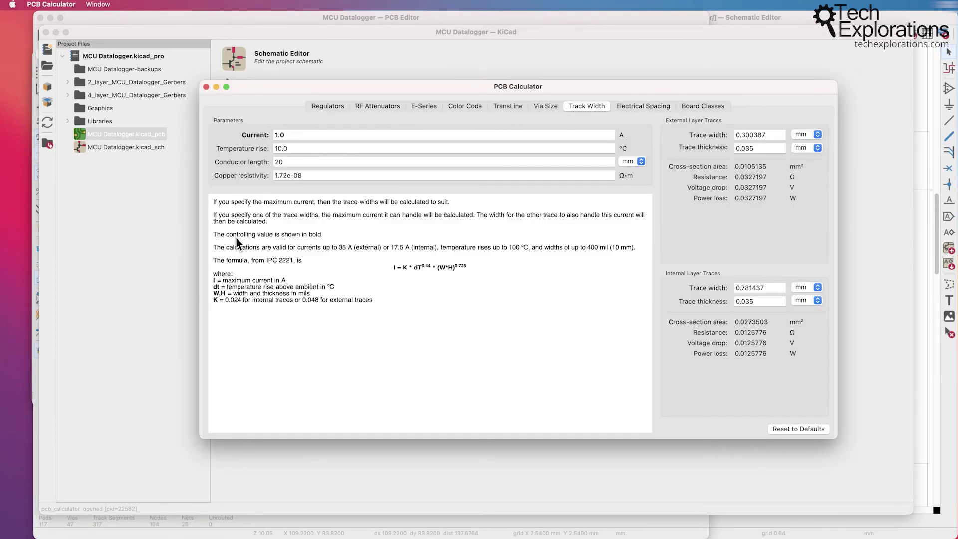
pyautogui.moveTo(517, 85); pyautogui.dragTo(594, 67)
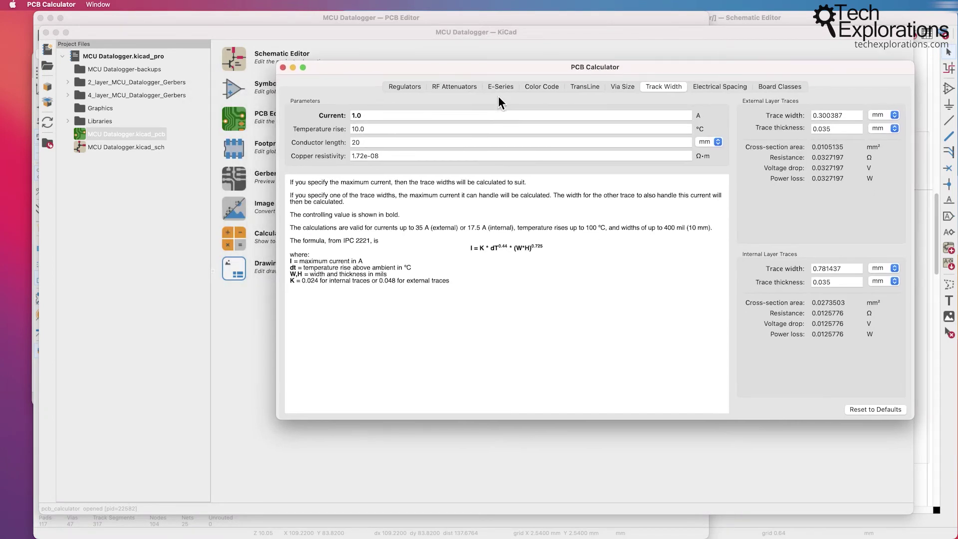
# Step: Flip through the Regulators, RF Attenuators, E-Series and Color Code calculators
pyautogui.click(405, 86)
pyautogui.click(455, 87)
pyautogui.click(500, 87)
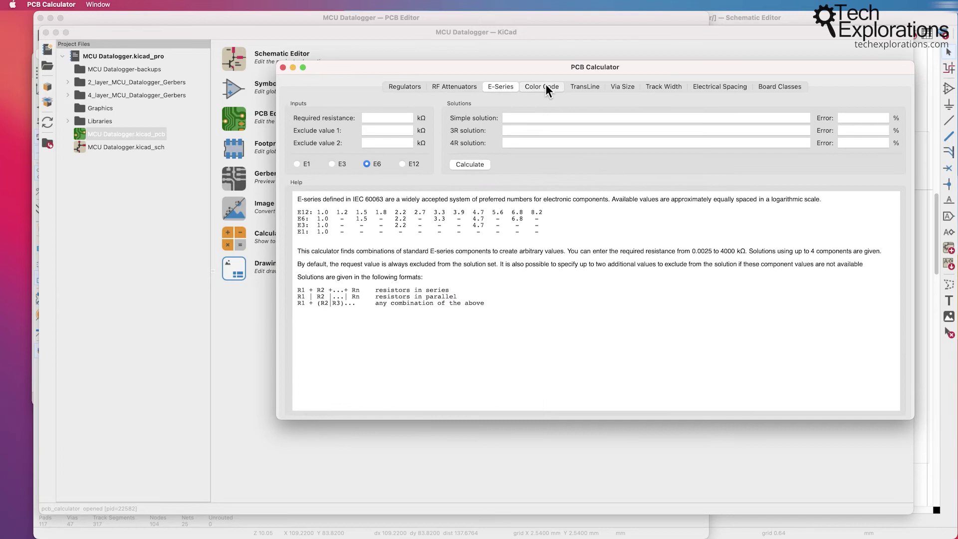
pyautogui.click(542, 87)
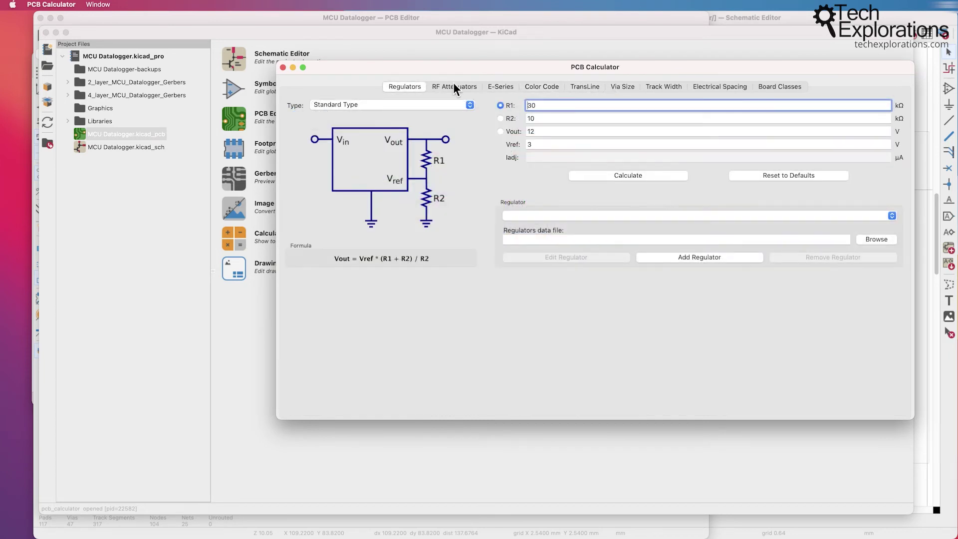
pyautogui.click(455, 87)
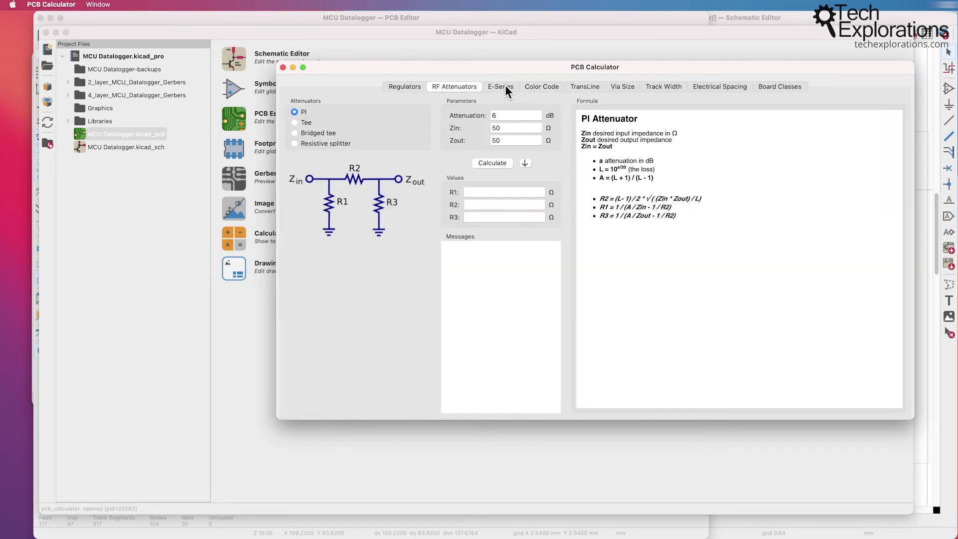
pyautogui.click(501, 87)
pyautogui.click(396, 87)
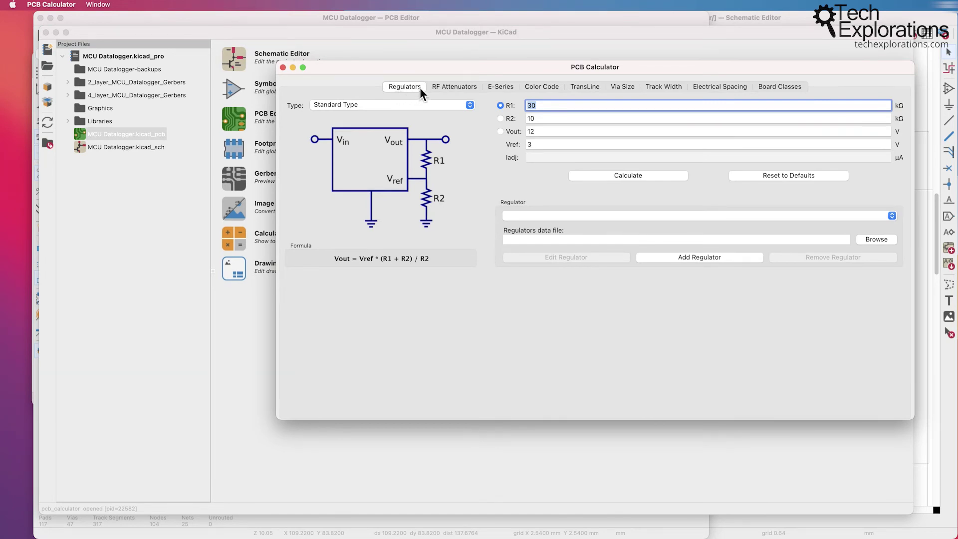
# Step: Review the attenuator, E-Series, Color Code, TransLine, Via Size and Track Width tabs, then close the calculator
pyautogui.click(453, 84)
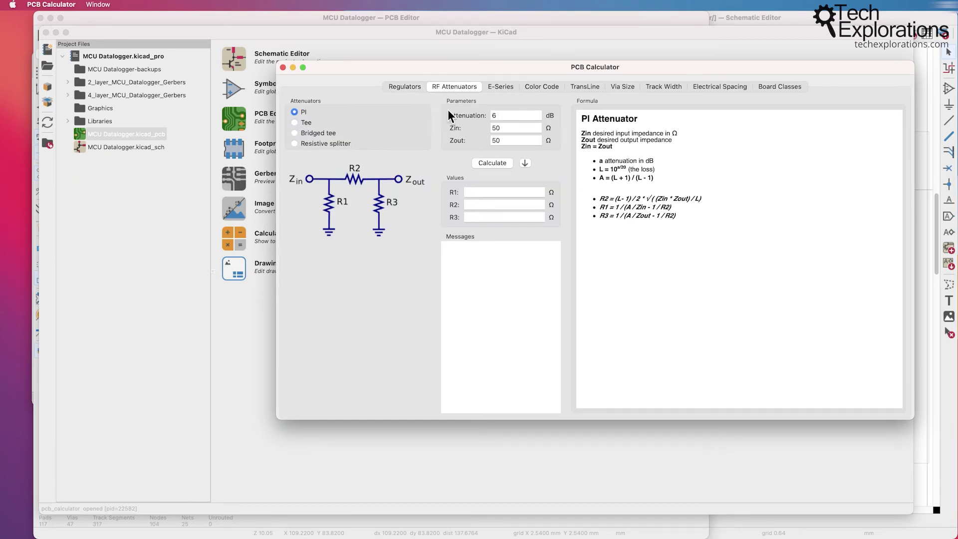
pyautogui.click(504, 87)
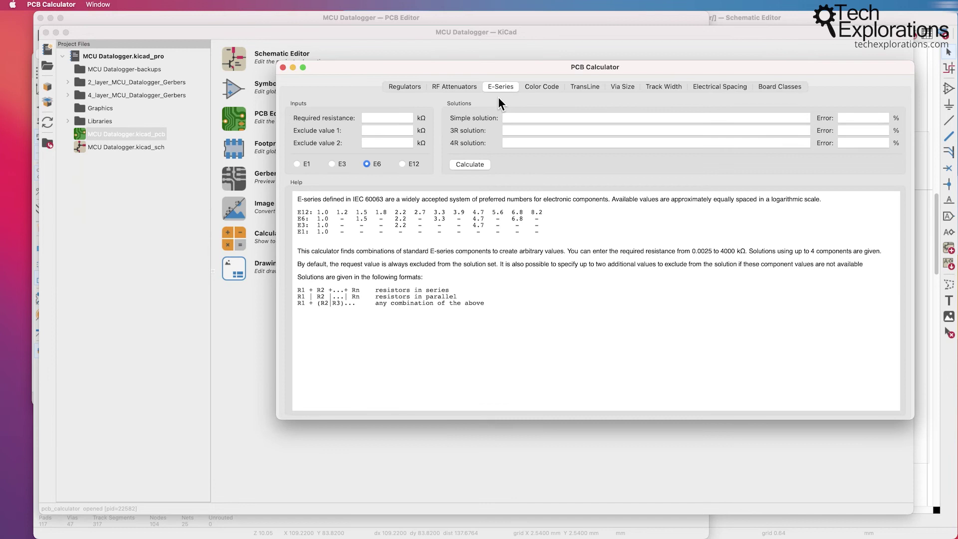
pyautogui.click(542, 85)
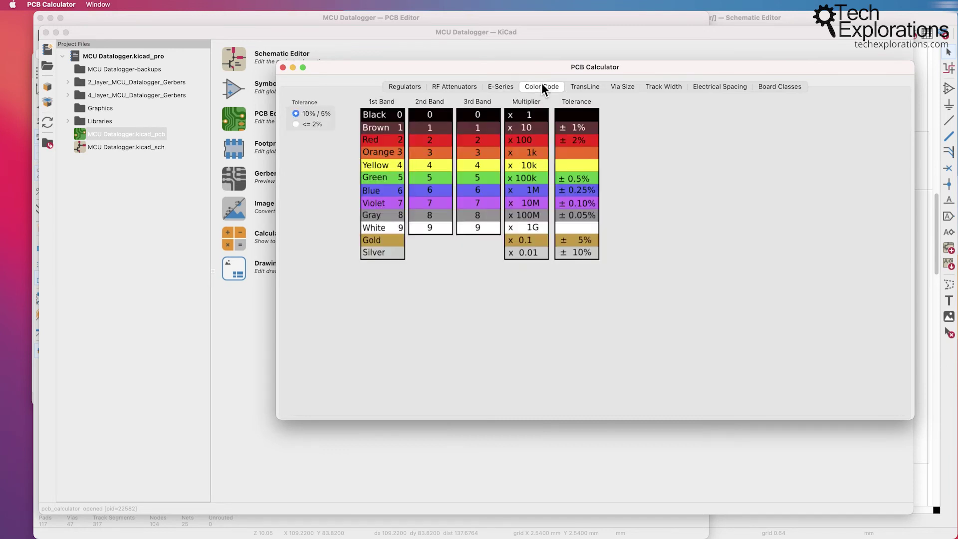
pyautogui.click(586, 87)
pyautogui.click(630, 87)
pyautogui.click(656, 87)
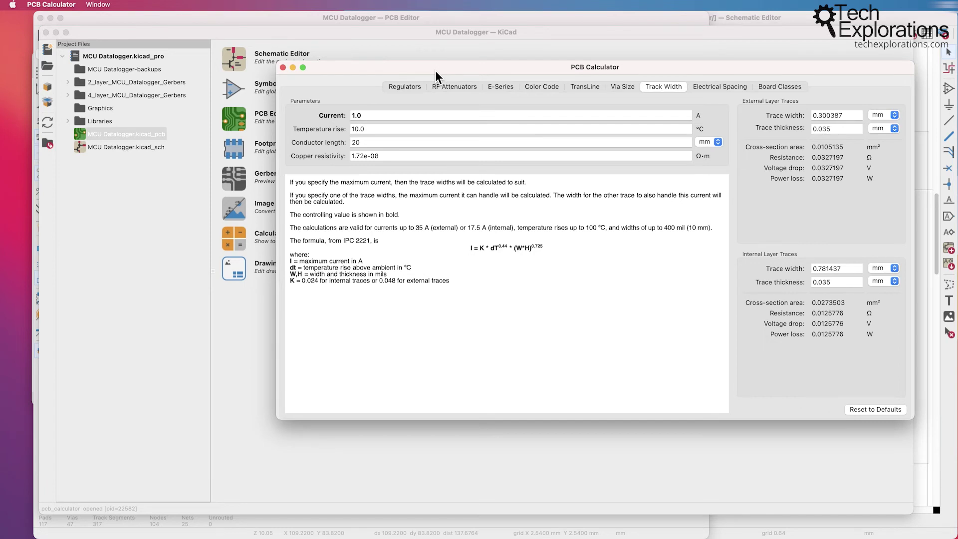
pyautogui.moveTo(436, 71); pyautogui.dragTo(435, 71)
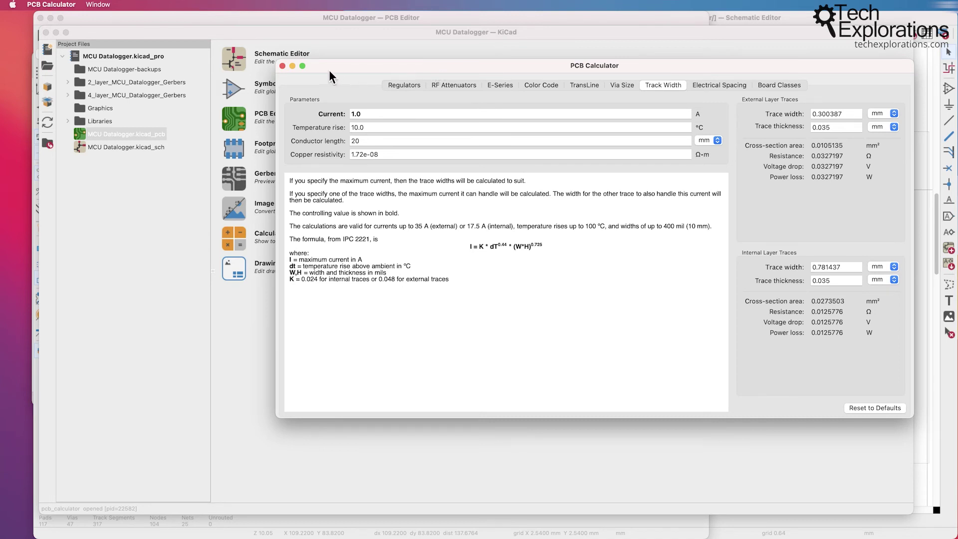
pyautogui.click(282, 66)
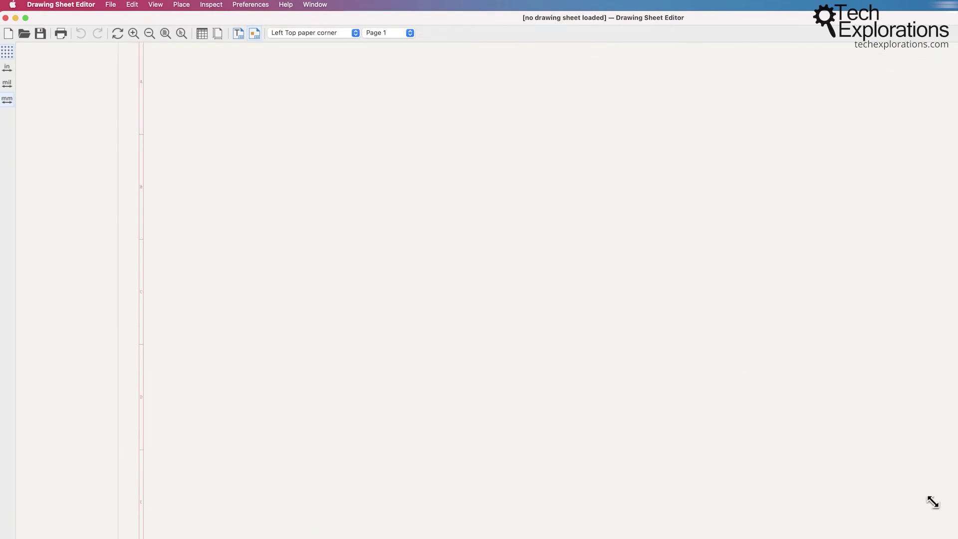
# Step: Enlarge the Drawing Sheet Editor window and fit the whole default page and title block in view
pyautogui.moveTo(932, 503)
pyautogui.mouseDown()
pyautogui.moveTo(890, 490)
pyautogui.moveTo(912, 515)
pyautogui.moveTo(939, 526)
pyautogui.mouseUp()
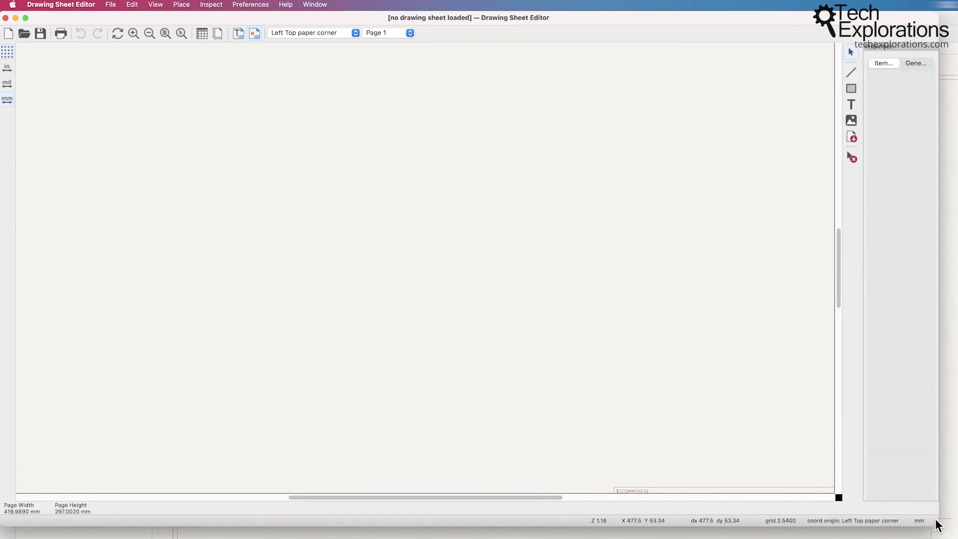
pyautogui.scroll(-4, 425, 268)
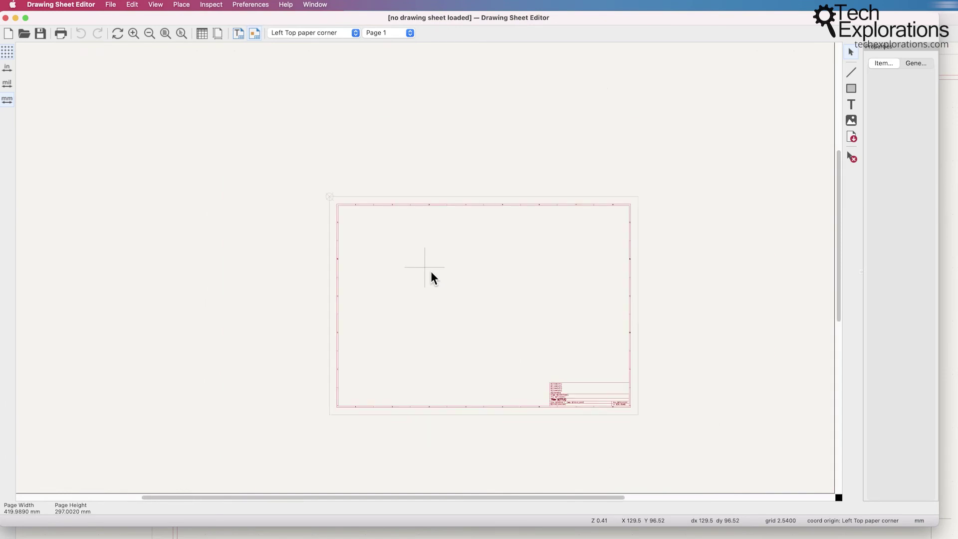
pyautogui.press('F4')
pyautogui.scroll(5, 424, 267)
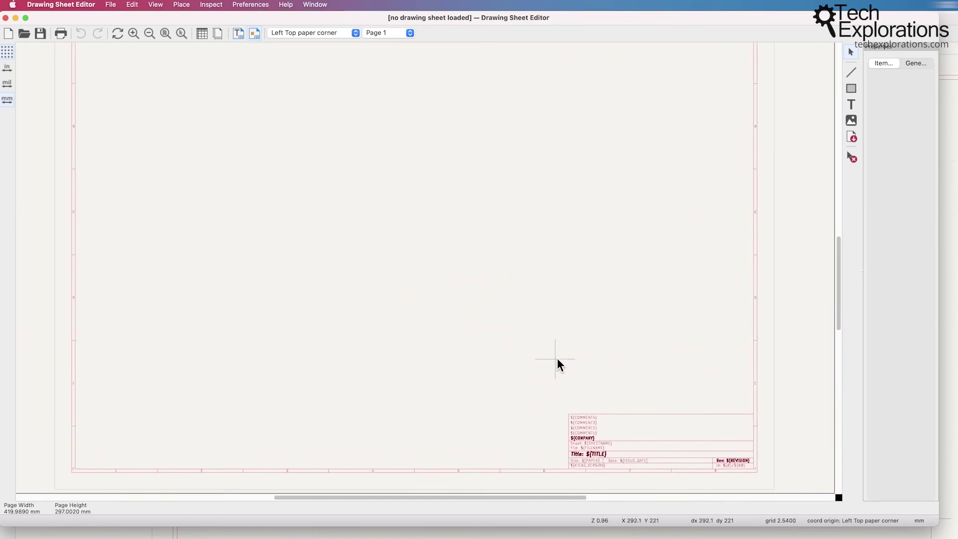
pyautogui.press('F2')
pyautogui.moveTo(395, 195); pyautogui.dragTo(493, 293, button='middle')
pyautogui.moveTo(502, 23); pyautogui.dragTo(551, 61)
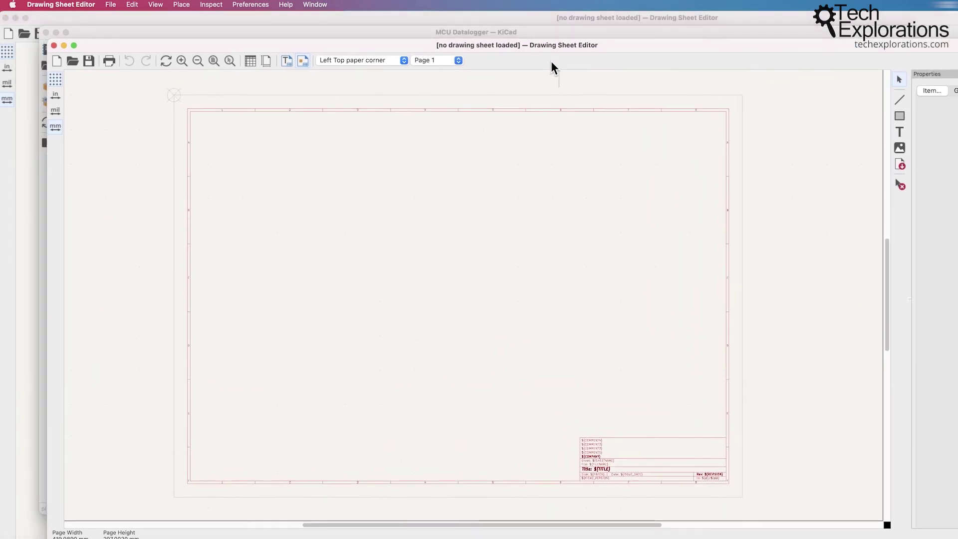
# Step: Launch the Schematic Editor from the project manager and zoom into the MCU Datalogger title block
pyautogui.click(522, 27)
pyautogui.click(255, 69)
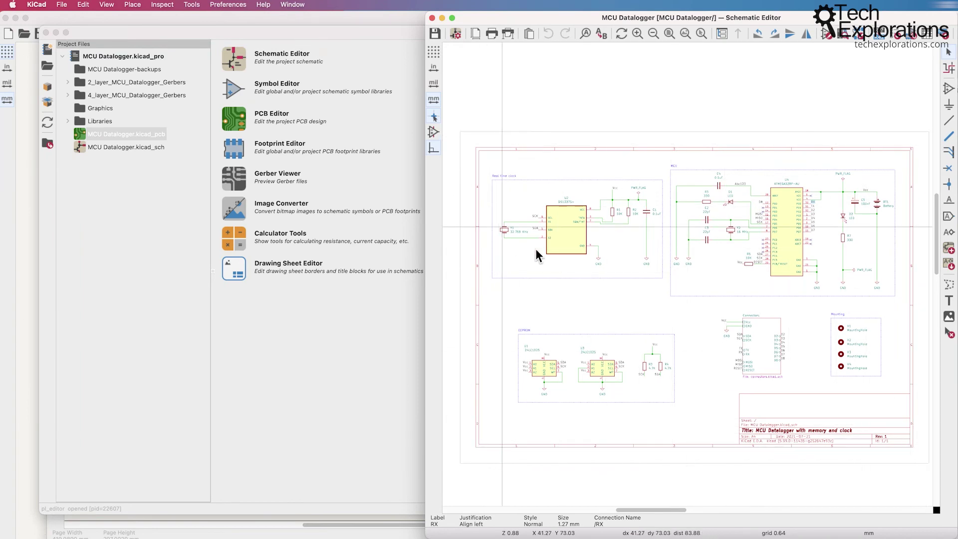
pyautogui.scroll(5, 789, 405)
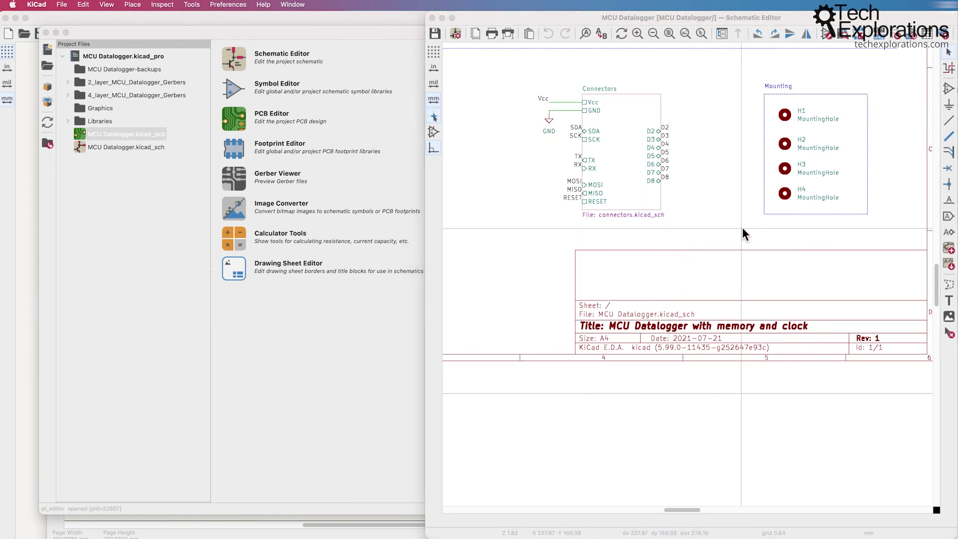
pyautogui.hscroll(1, 749, 302)
pyautogui.hscroll(3, 749, 301)
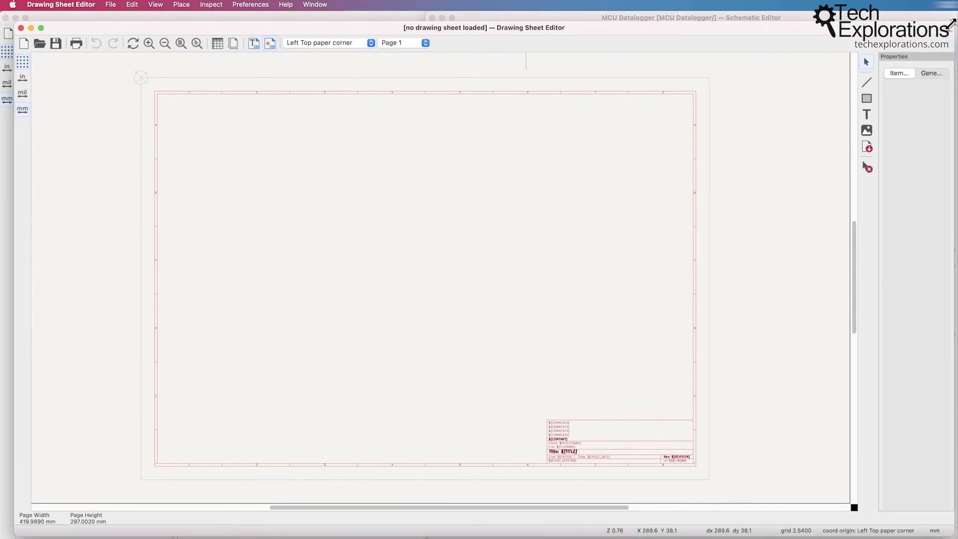
# Step: Zoom and pan onto the title block's ${TITLE} and ${COMPANY} fields, then quit the Drawing Sheet Editor
pyautogui.moveTo(947, 22); pyautogui.dragTo(893, 28)
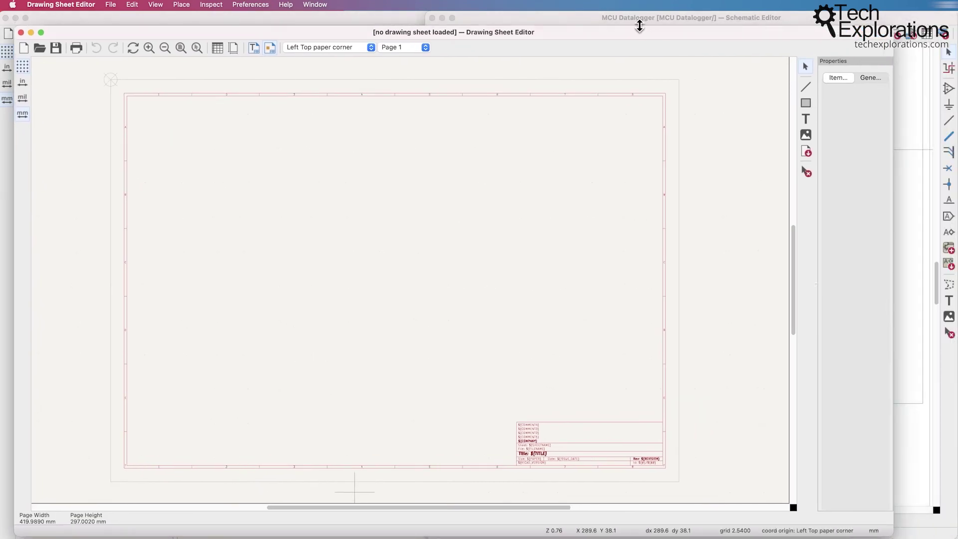
pyautogui.moveTo(637, 35); pyautogui.dragTo(654, 20)
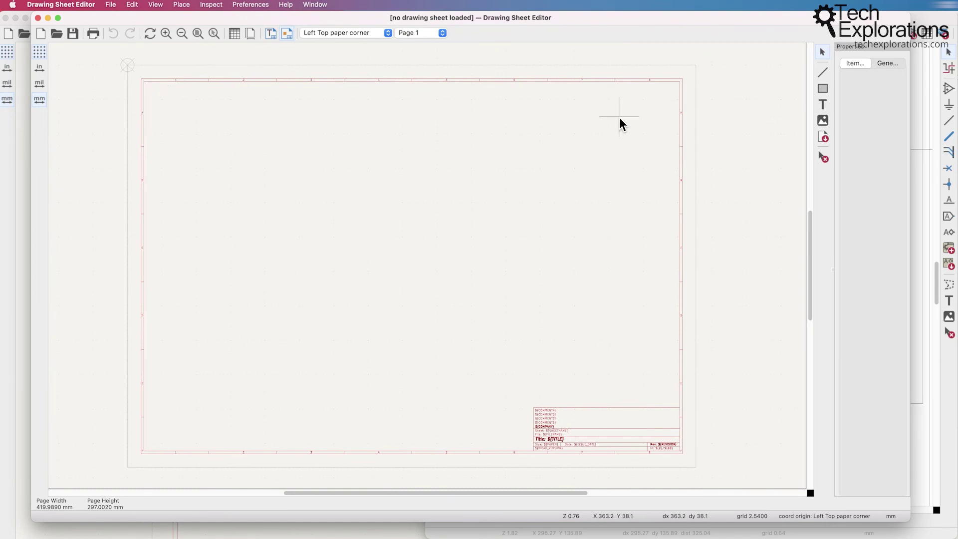
pyautogui.scroll(4, 561, 430)
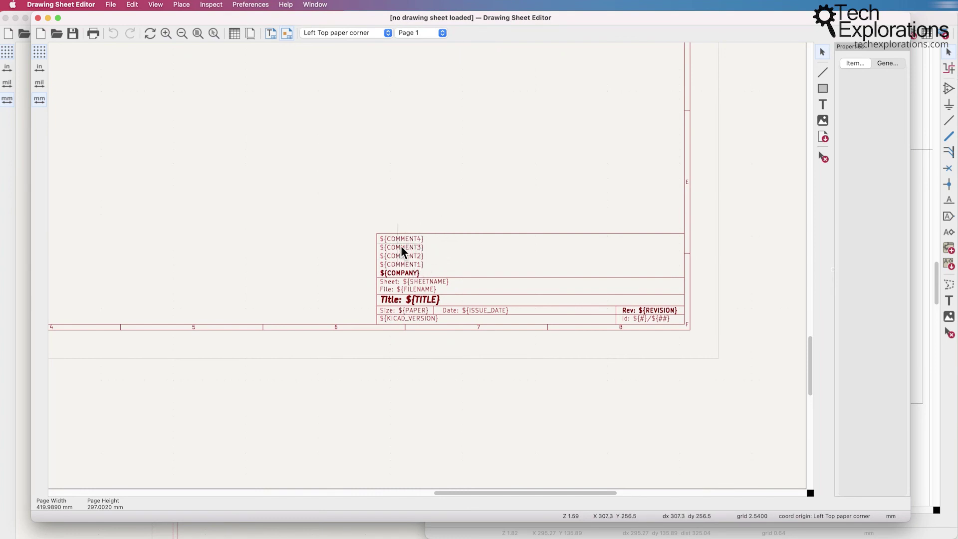
pyautogui.moveTo(274, 149); pyautogui.dragTo(360, 268, button='middle')
pyautogui.scroll(-3, 360, 268)
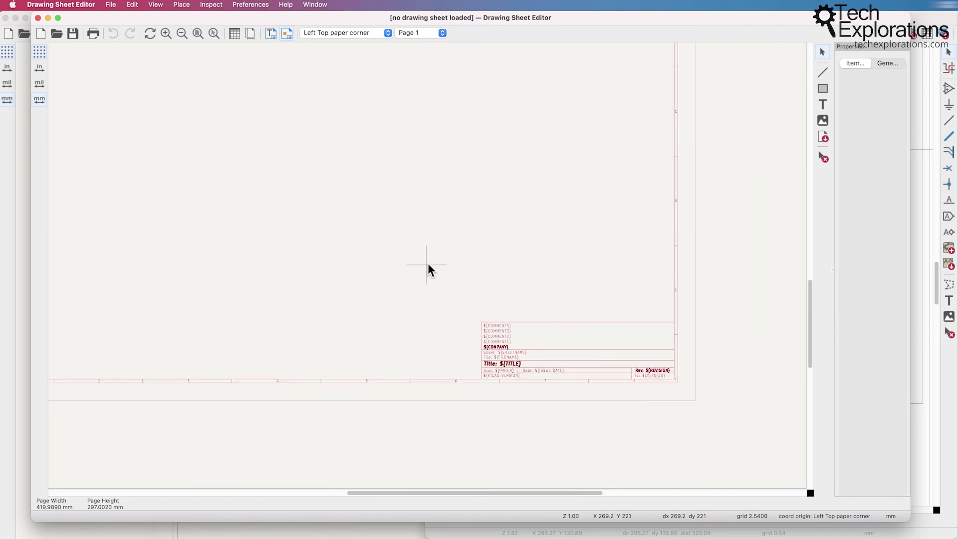
pyautogui.press('super+q')
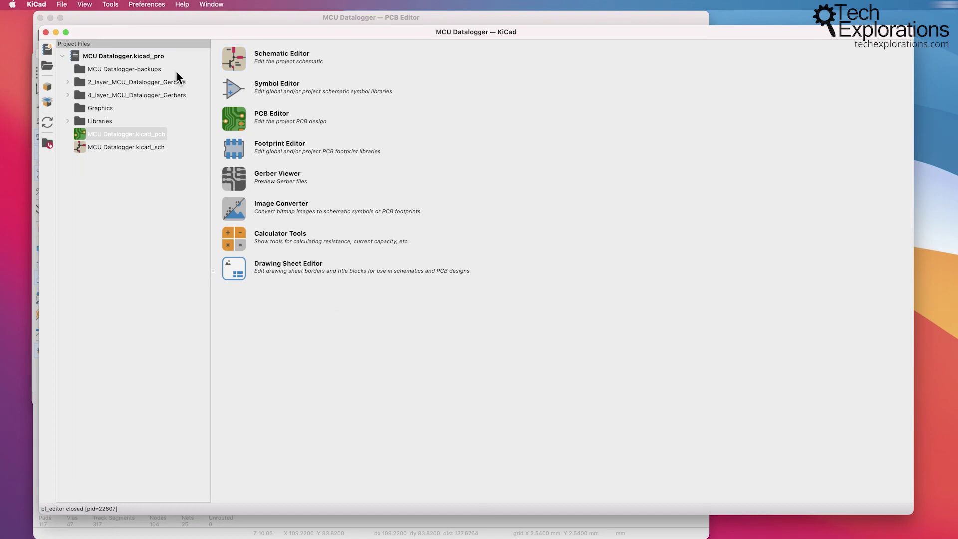
# Step: Open Preferences > Configure Paths and select the KICAD6_FOOTPRINT_DIR, KICAD6_SYMBOL_DIR and KICAD6_TEMPLATE_DIR rows
pyautogui.click(139, 4)
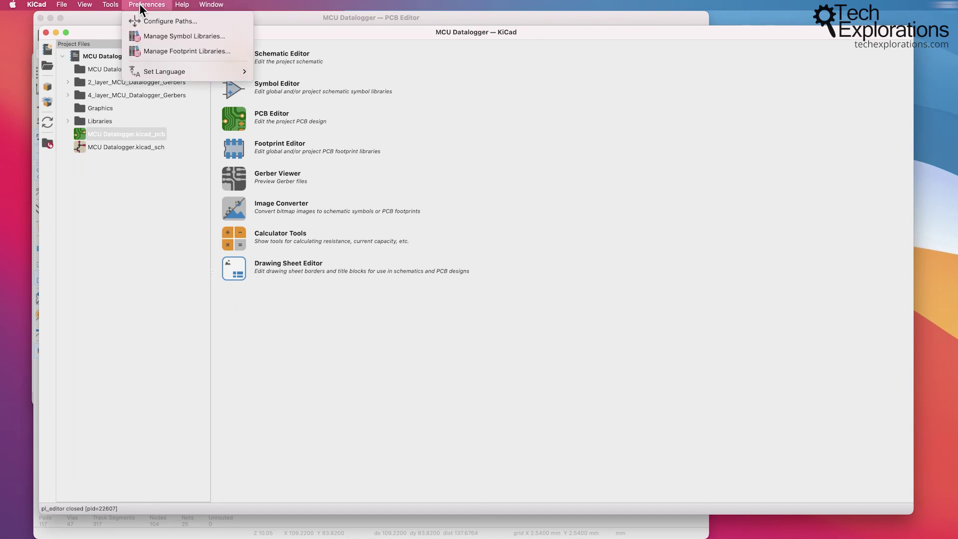
pyautogui.click(160, 19)
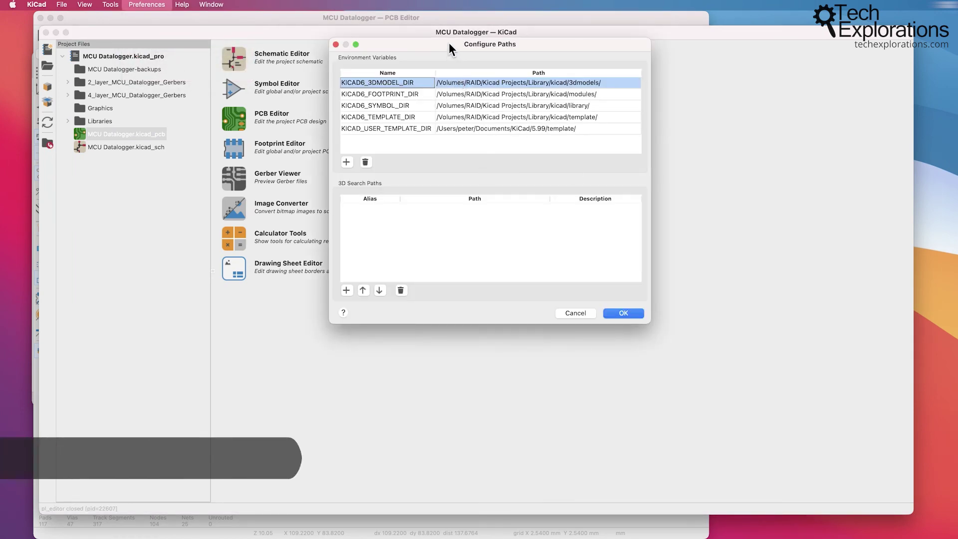
pyautogui.click(398, 93)
pyautogui.click(397, 105)
pyautogui.click(397, 117)
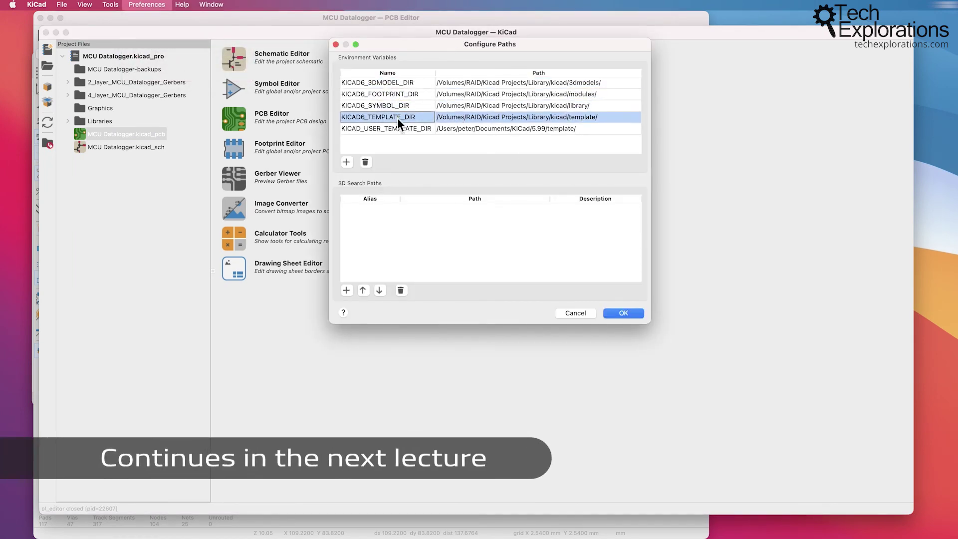